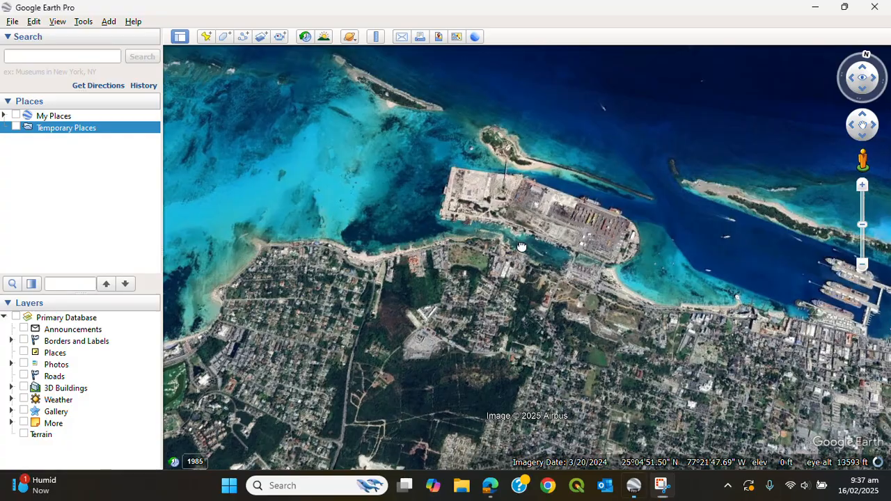
Browse the satellite imagery along the harbour, port and coastline westward toward the beach resort.
left_click_drag(521, 243, 492, 252)
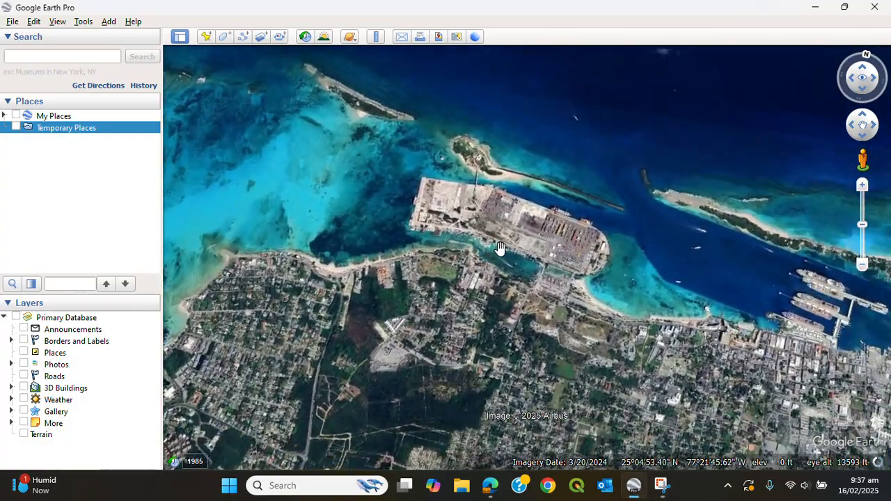
scroll(501, 248, "up", 5)
scroll(501, 246, "down", 5)
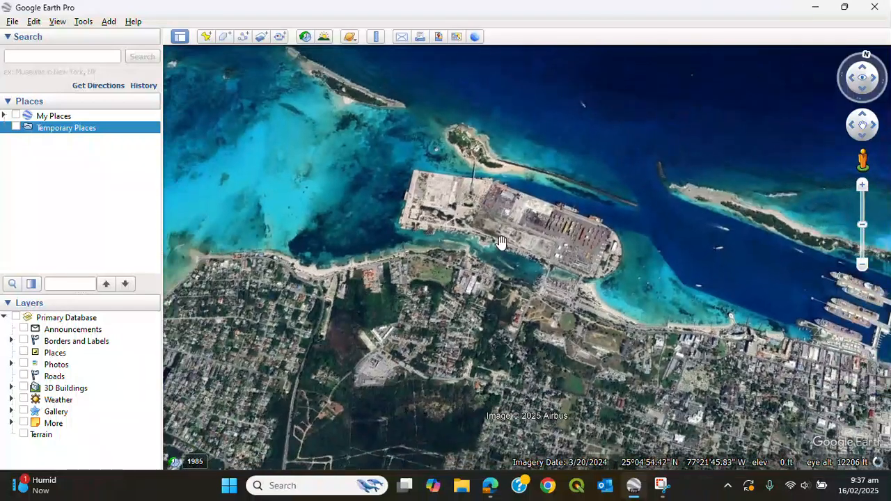
middle_click_drag(501, 237, 511, 169)
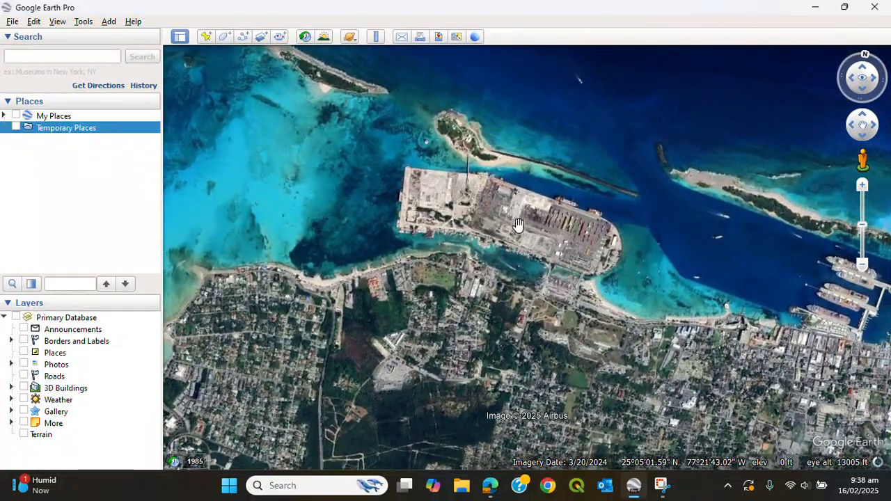
left_click_drag(531, 248, 511, 259)
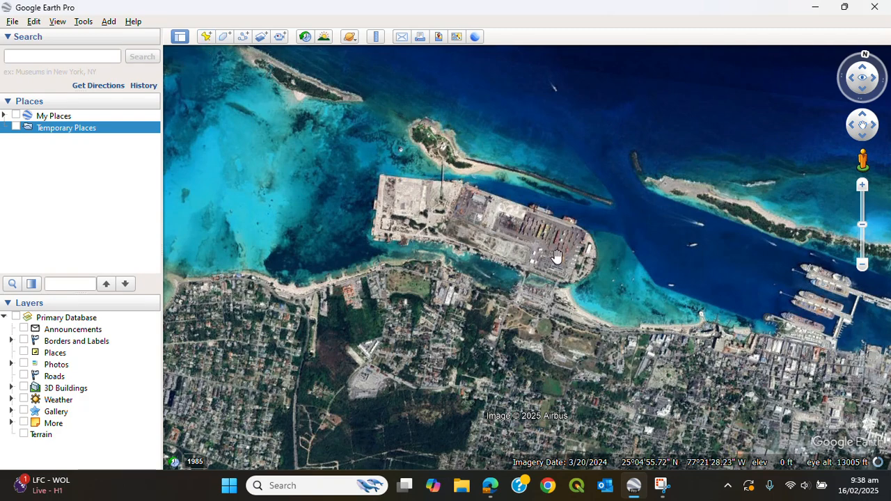
left_click_drag(573, 257, 423, 230)
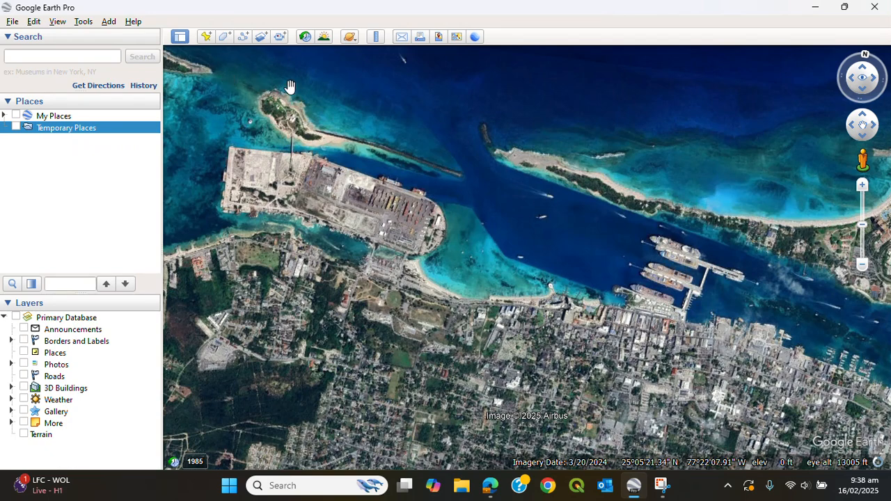
left_click_drag(569, 239, 636, 289)
left_click_drag(325, 210, 492, 142)
left_click_drag(426, 276, 517, 223)
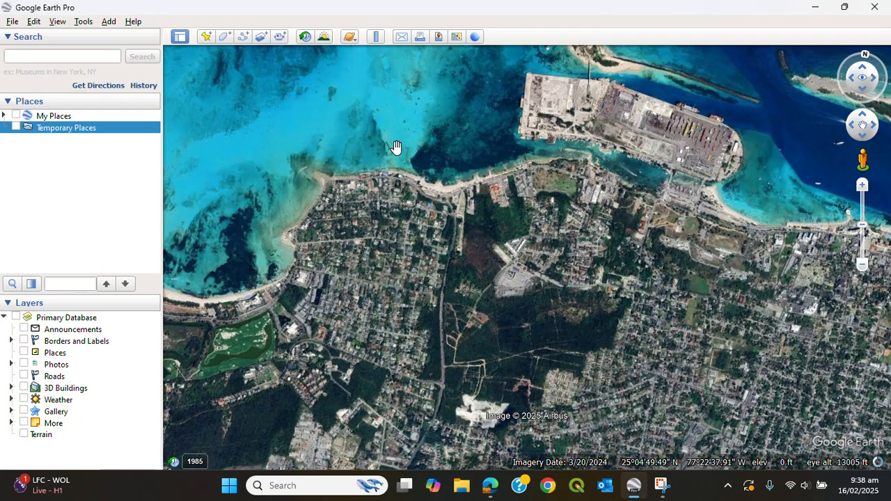
left_click_drag(395, 148, 623, 227)
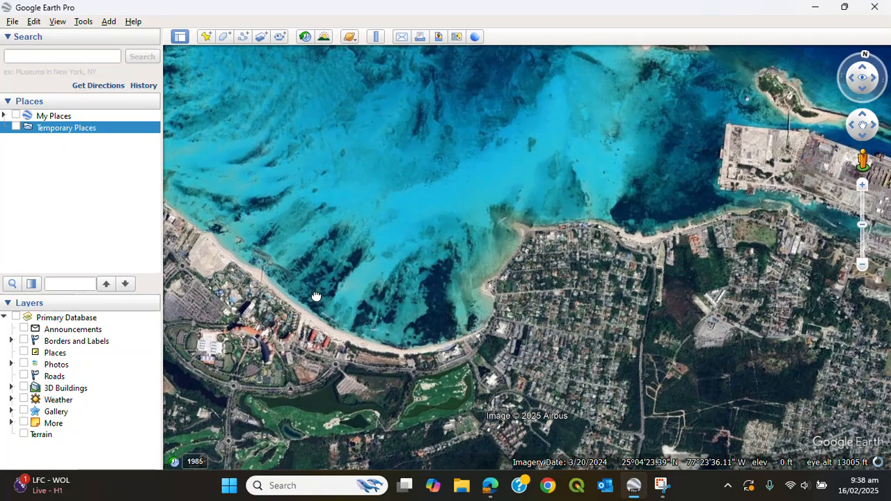
left_click_drag(316, 297, 469, 207)
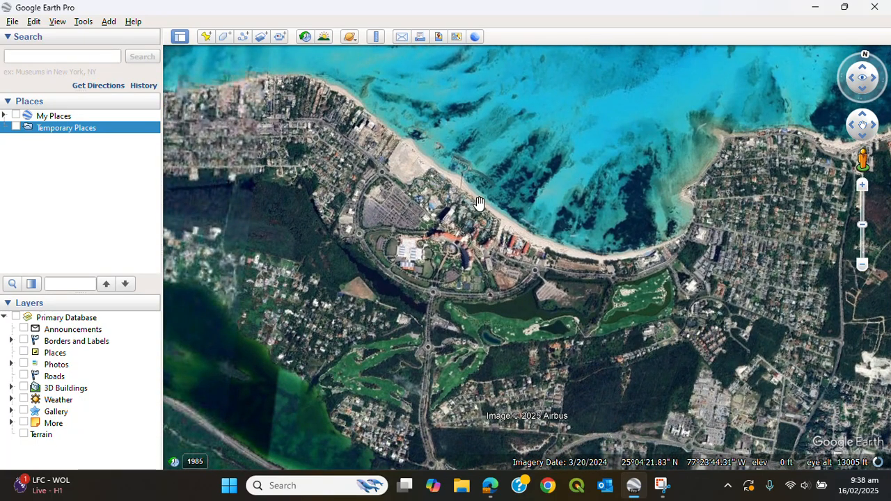
left_click_drag(661, 305, 678, 222)
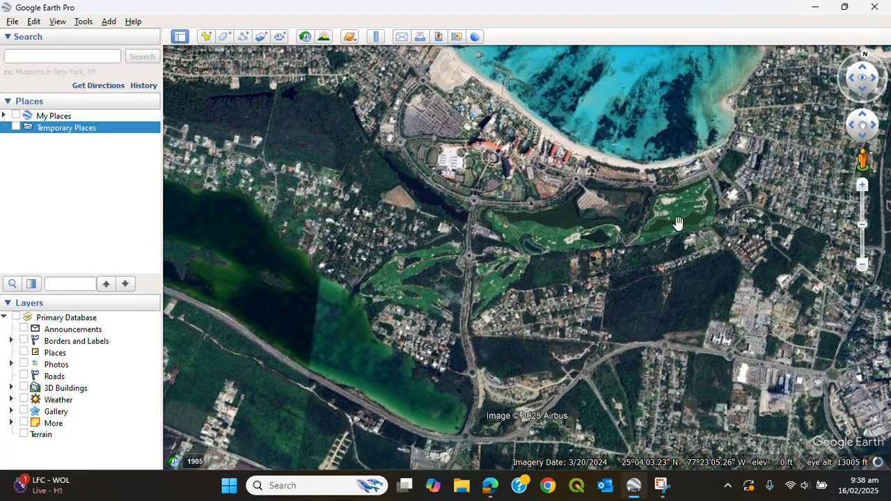
left_click_drag(513, 240, 620, 246)
Zoom in and examine the resort's parking lots, roads and roundabouts near the beach.
scroll(604, 262, "up", 5)
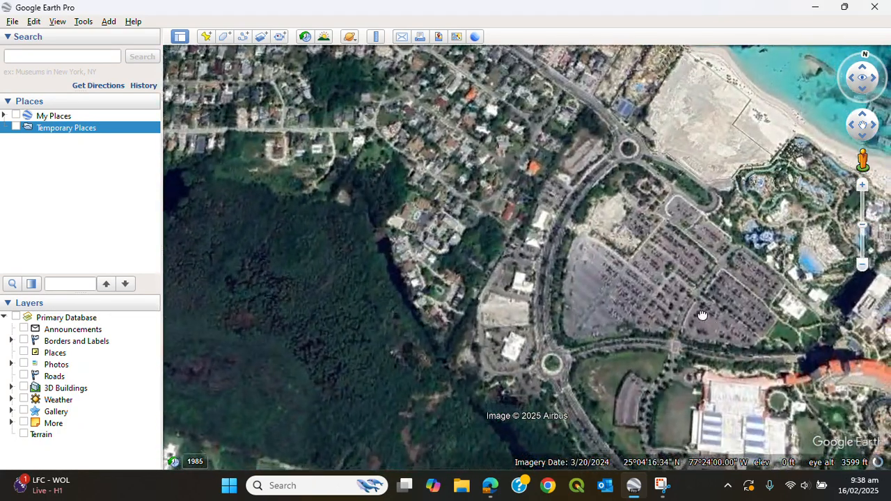
left_click_drag(702, 316, 569, 247)
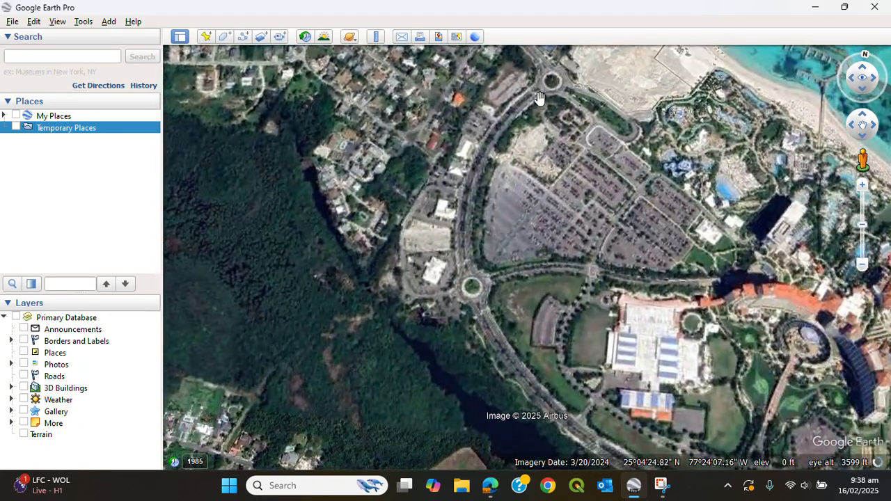
left_click_drag(618, 201, 514, 96)
left_click_drag(432, 144, 473, 231)
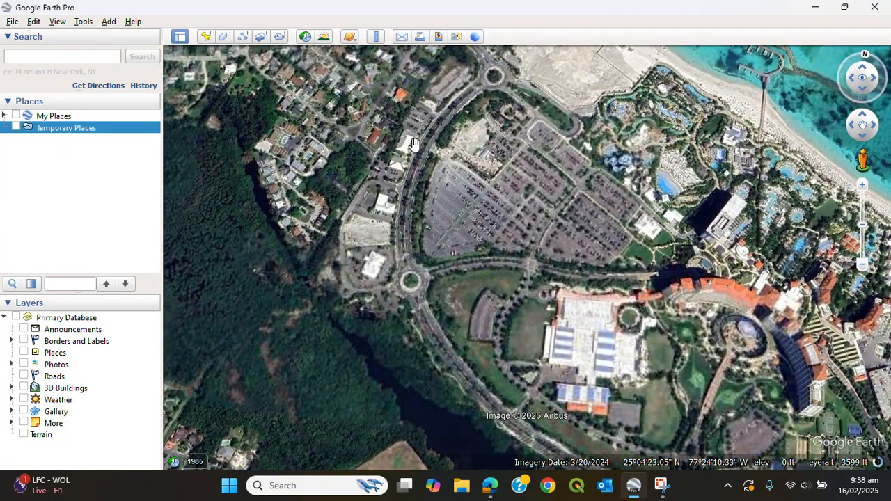
left_click_drag(698, 355, 470, 399)
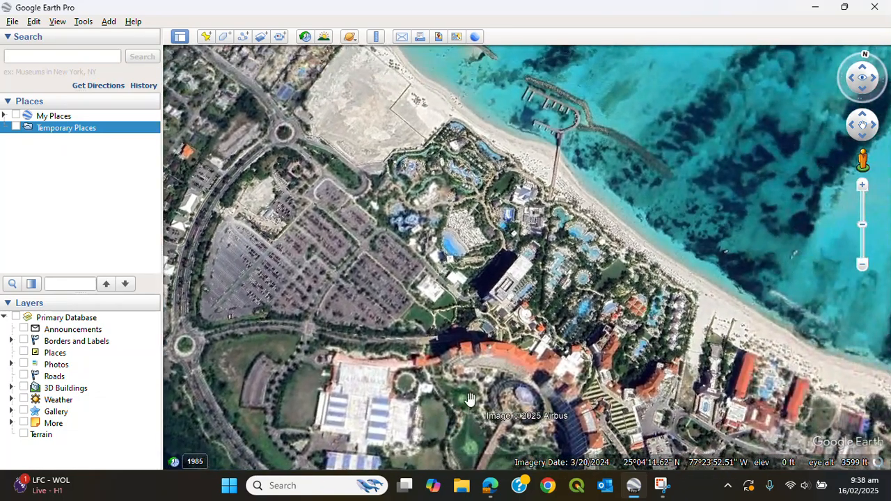
left_click_drag(411, 137, 577, 298)
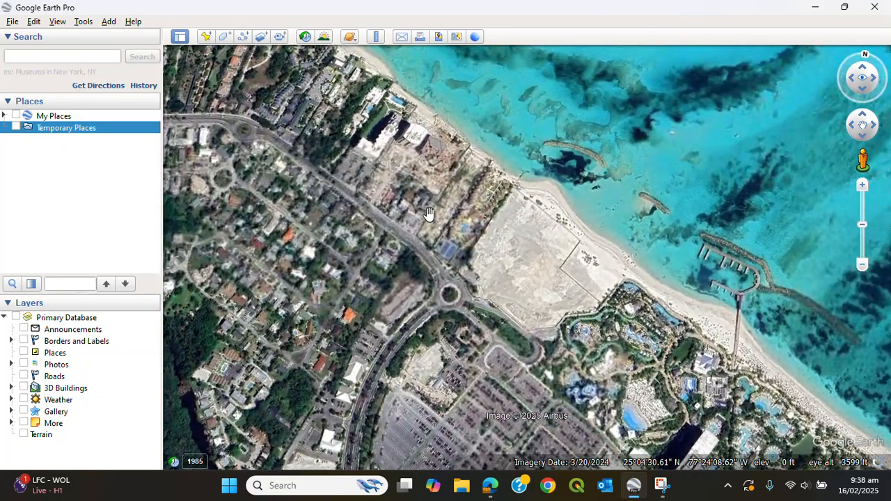
left_click_drag(428, 215, 443, 226)
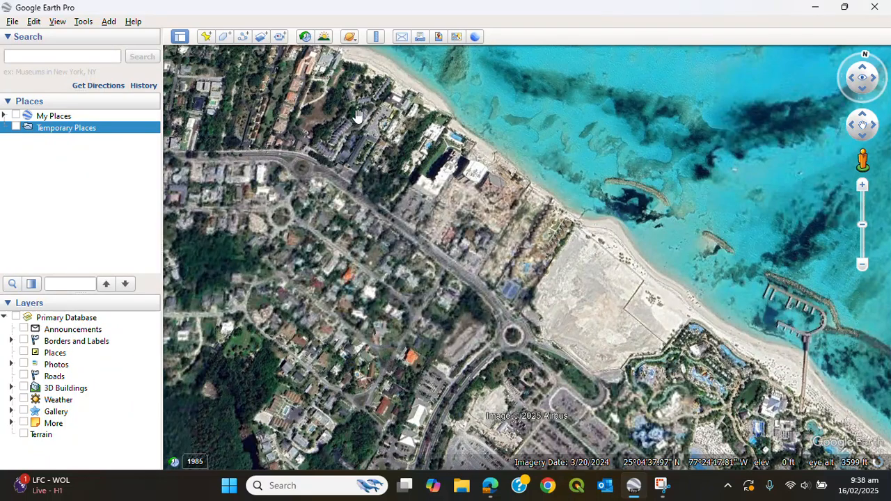
left_click_drag(595, 289, 649, 258)
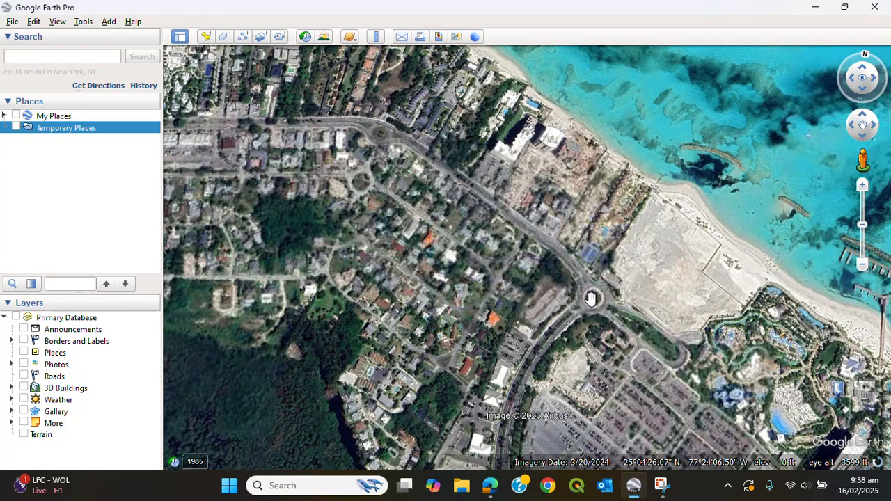
left_click_drag(679, 309, 502, 220)
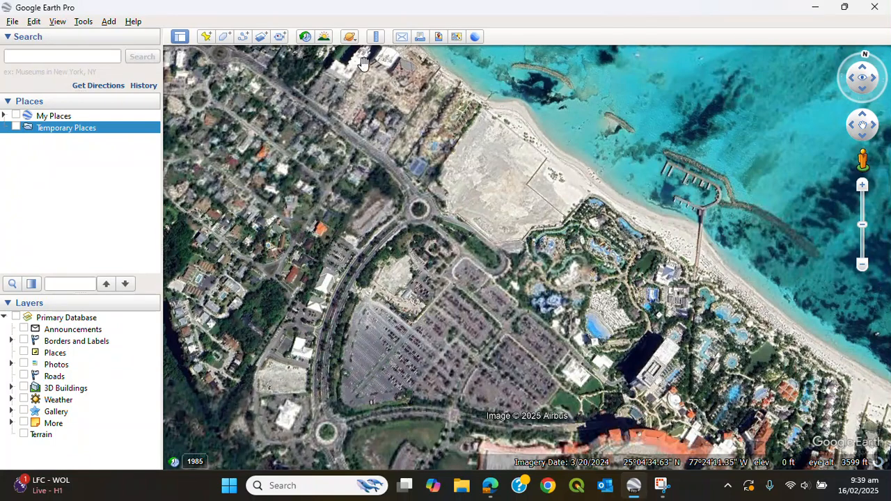
Add a new placemark and position it on the roundabout north of the resort's parking lot.
left_click(207, 37)
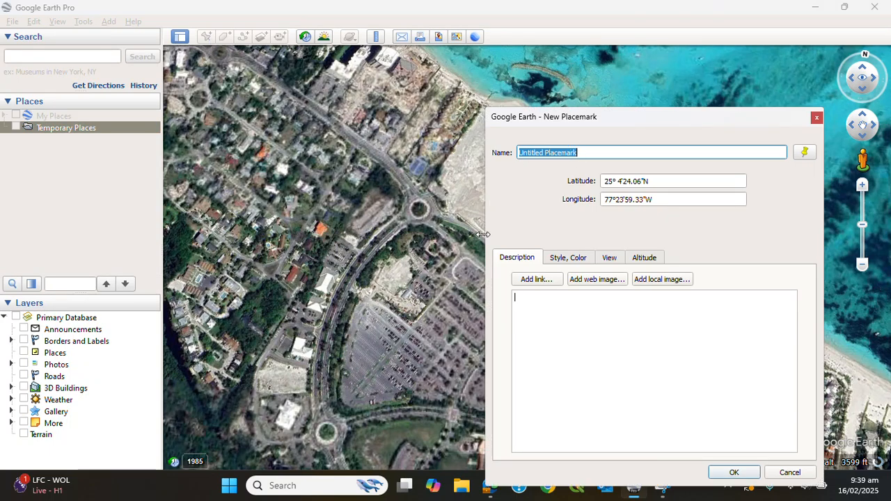
left_click_drag(632, 122, 299, 237)
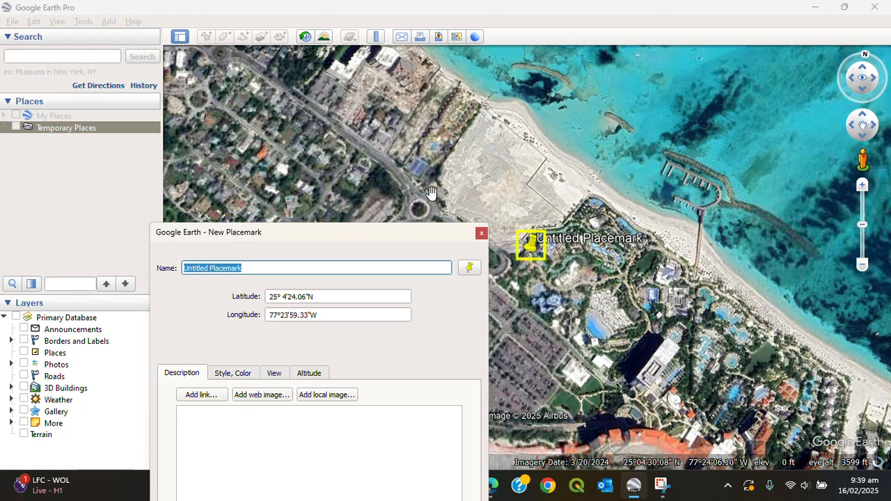
left_click_drag(435, 237, 444, 126)
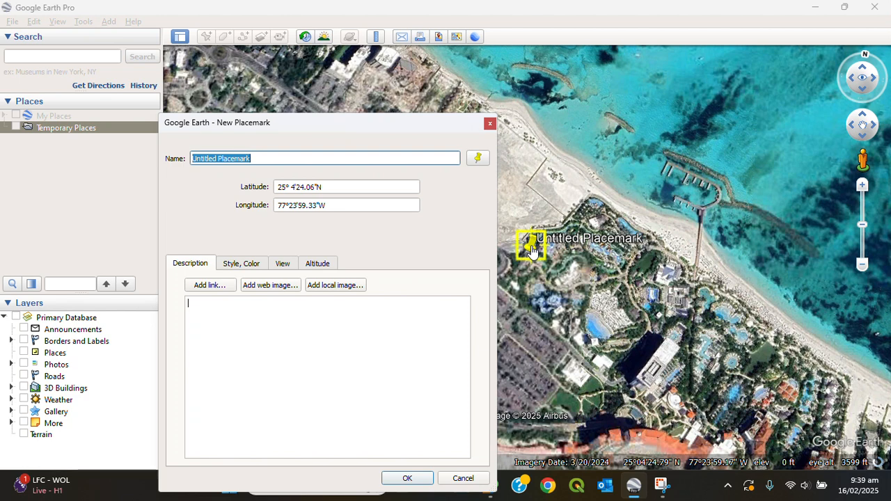
left_click_drag(532, 252, 561, 252)
left_click_drag(402, 127, 263, 101)
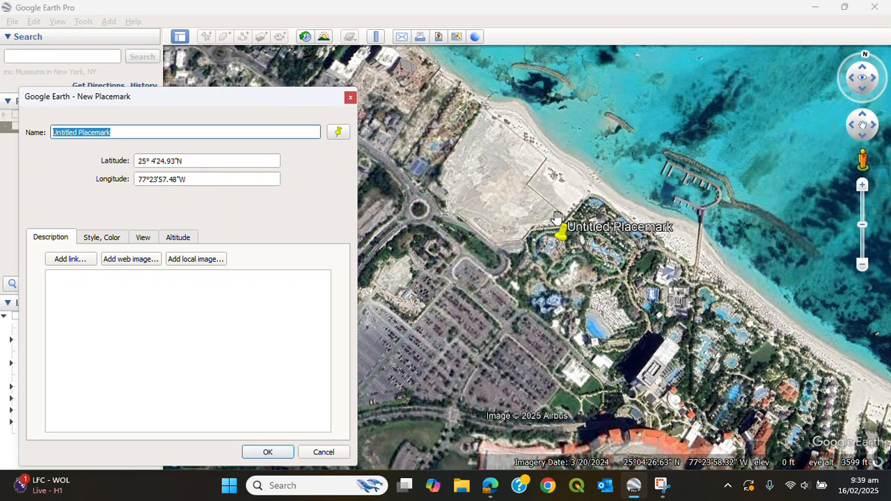
left_click_drag(561, 242, 421, 217)
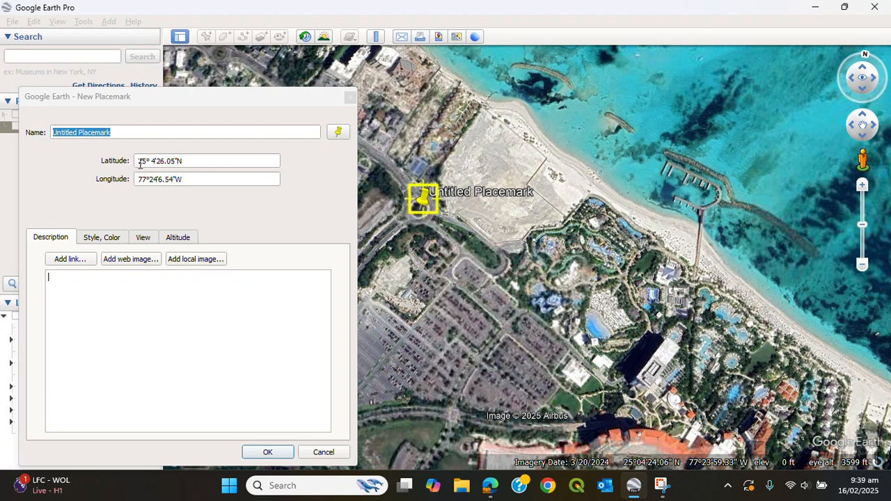
left_click_drag(137, 161, 136, 179)
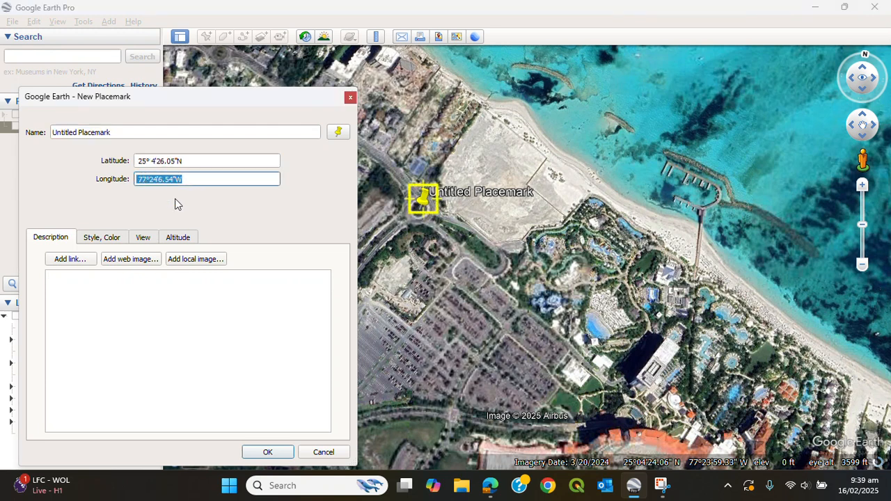
left_click(424, 206)
mouse_move(423, 205)
left_mouse_down()
mouse_move(440, 216)
mouse_move(484, 207)
mouse_move(405, 186)
mouse_move(433, 265)
mouse_move(421, 217)
left_mouse_up()
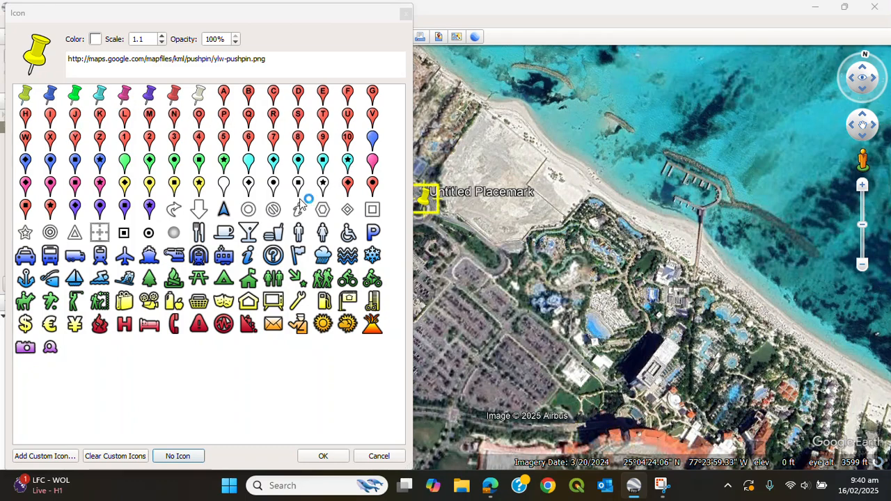
Change the placemark icon to the R paddle and set its colour to green #00aa00.
left_click(274, 116)
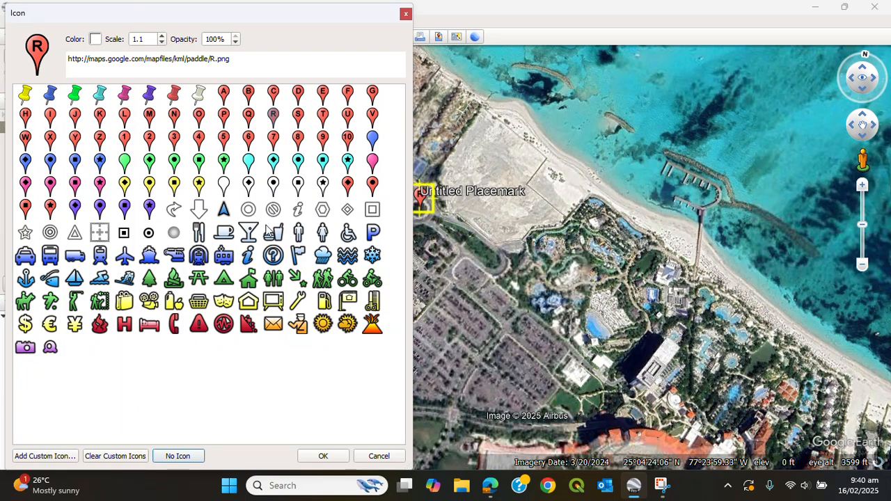
left_click(96, 40)
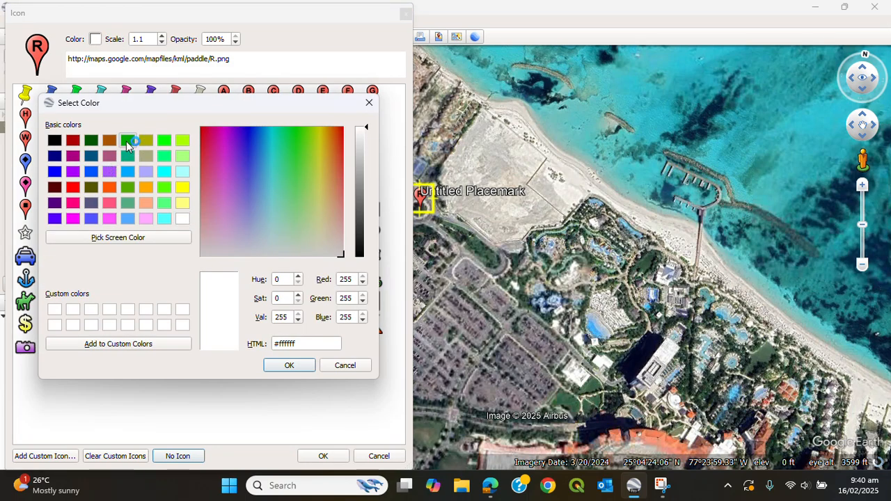
left_click(127, 141)
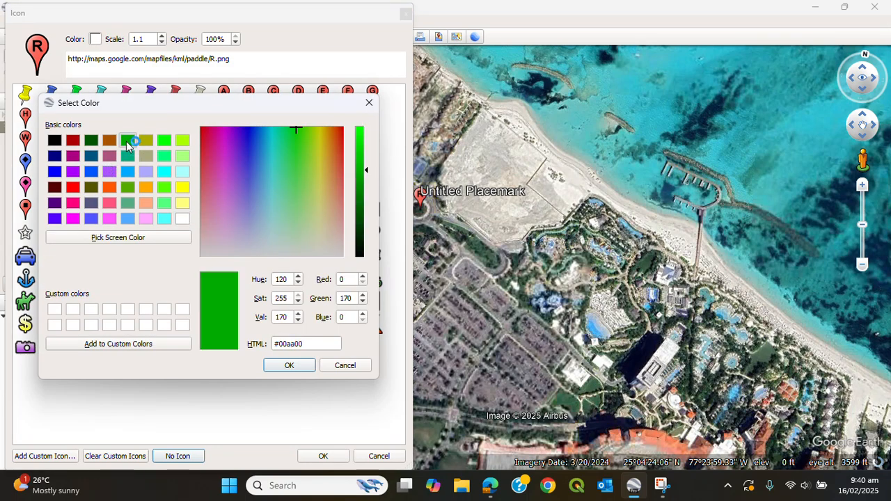
left_click(289, 367)
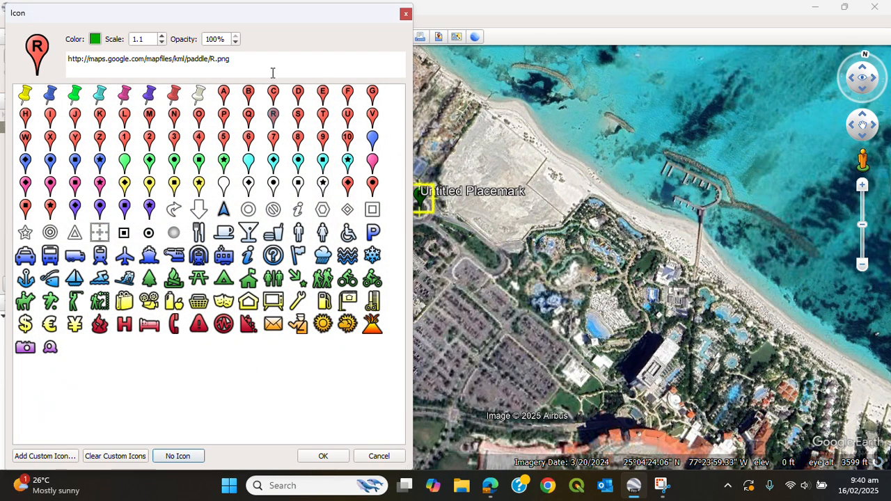
left_click_drag(273, 23, 732, 141)
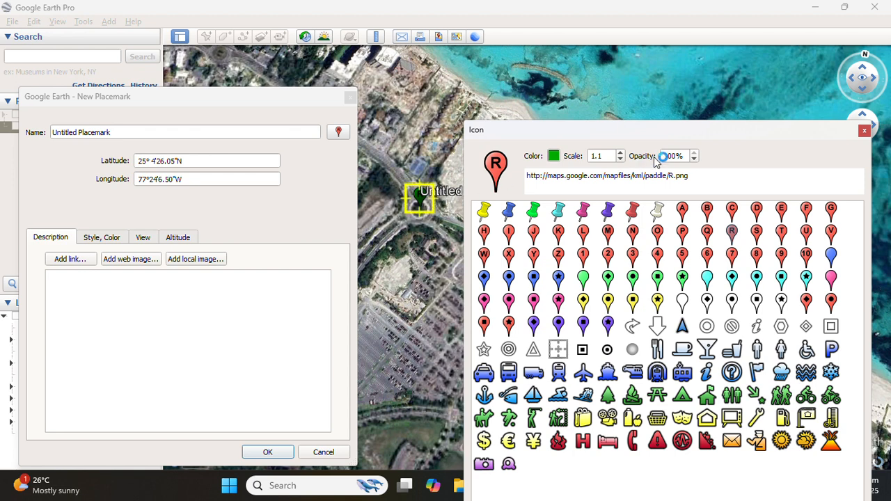
left_click_drag(697, 128, 698, 68)
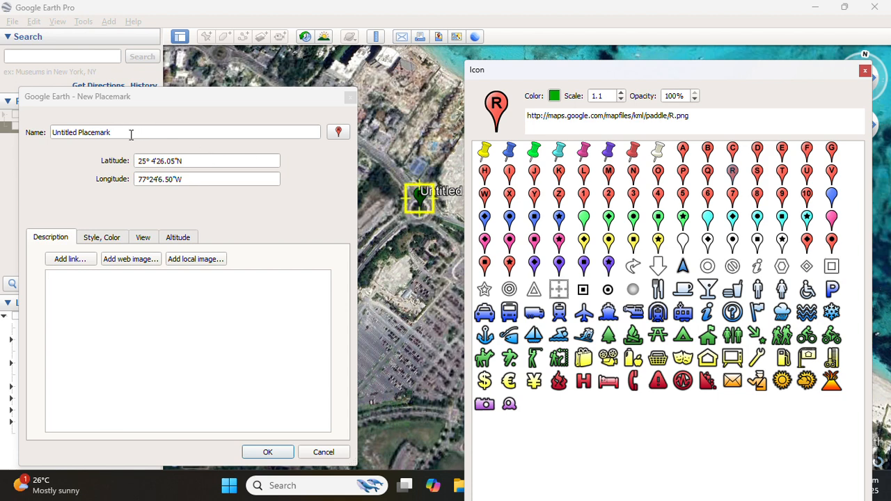
Name the placemark Roundabout 1 and save it.
left_click_drag(132, 133, 36, 135)
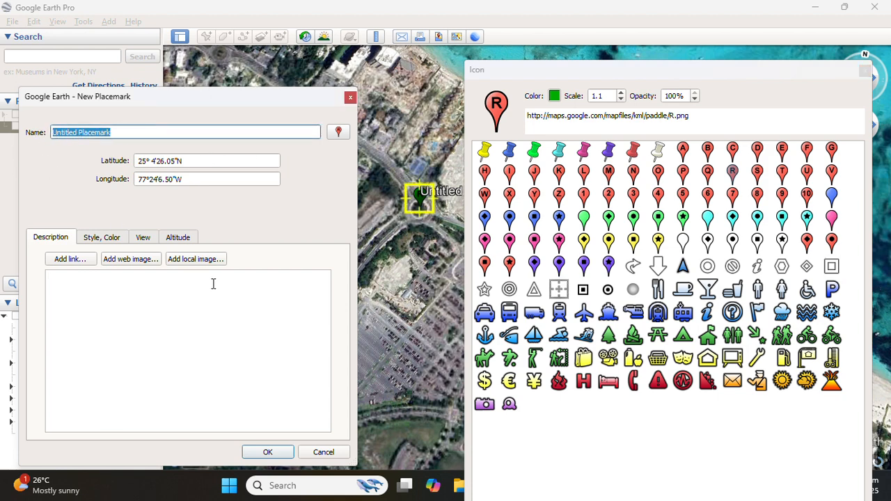
type("Roun")
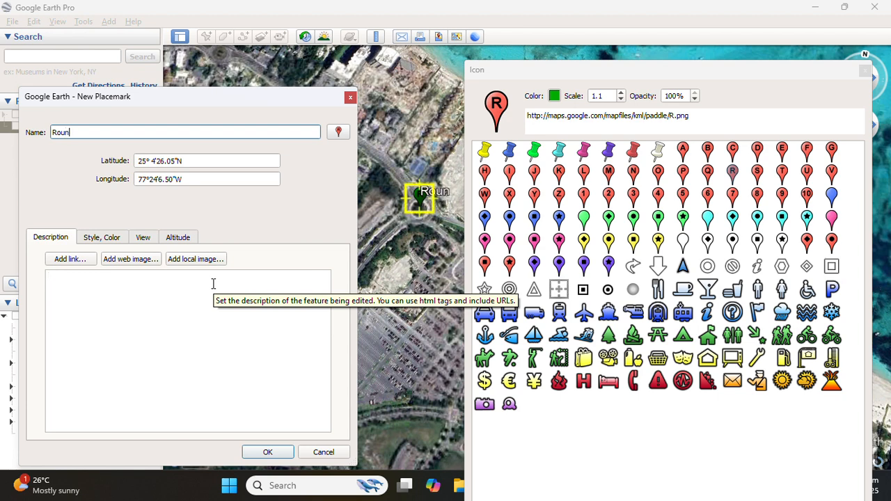
type("dabout")
left_click(213, 284)
type("1")
left_click(213, 283)
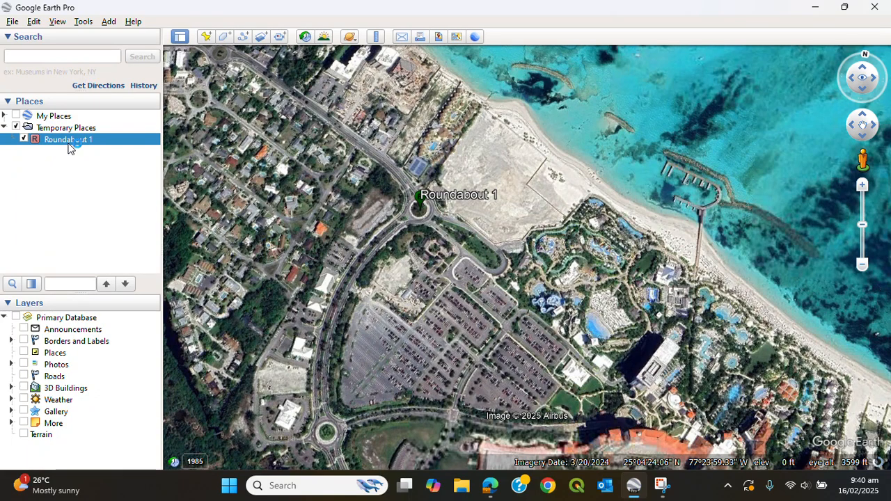
Add a new placemark and position it on the roundabout south-west of the resort's parking lot.
left_click_drag(456, 272, 462, 195)
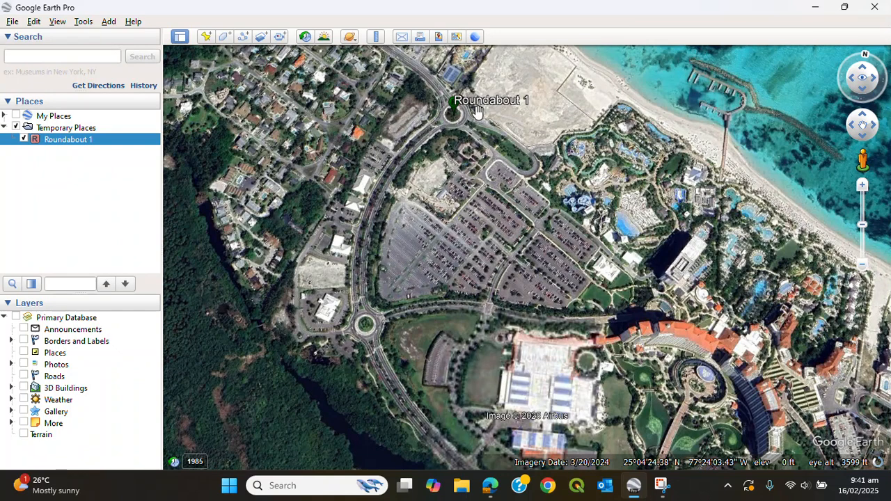
left_click(206, 36)
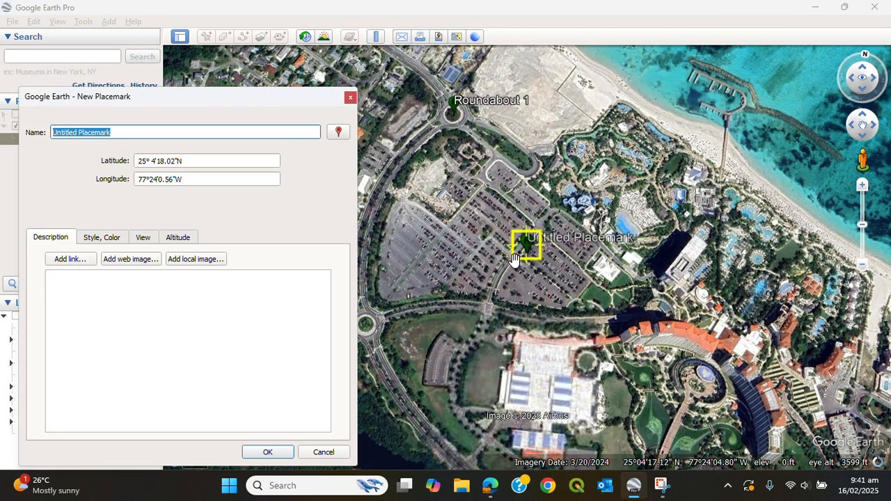
left_click_drag(540, 245, 368, 333)
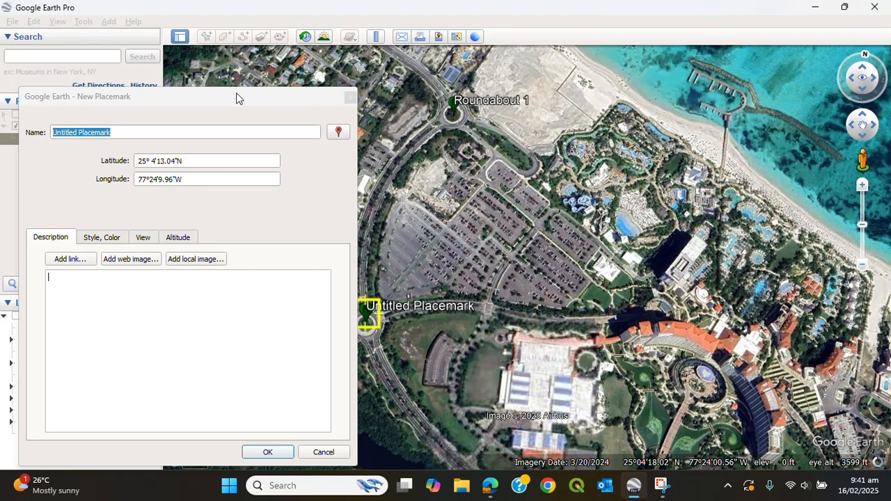
left_click_drag(239, 96, 736, 74)
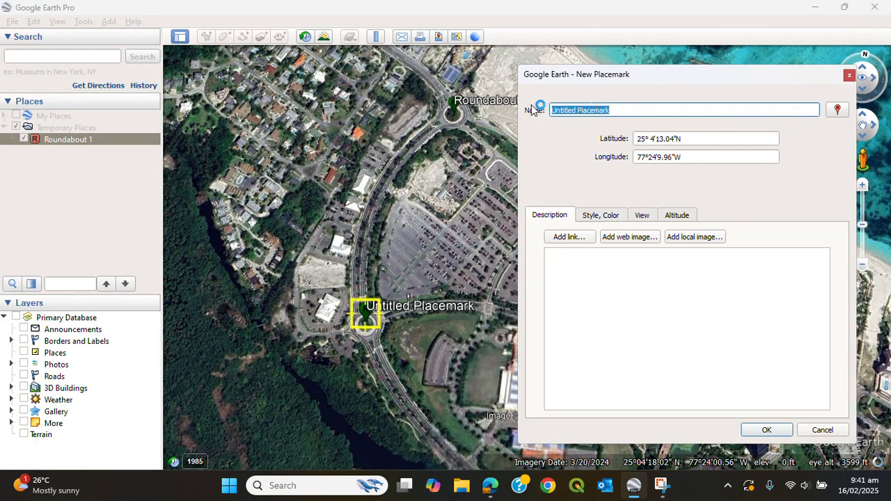
Name the placemark Round A Bout 2 and save it.
type("Rounda")
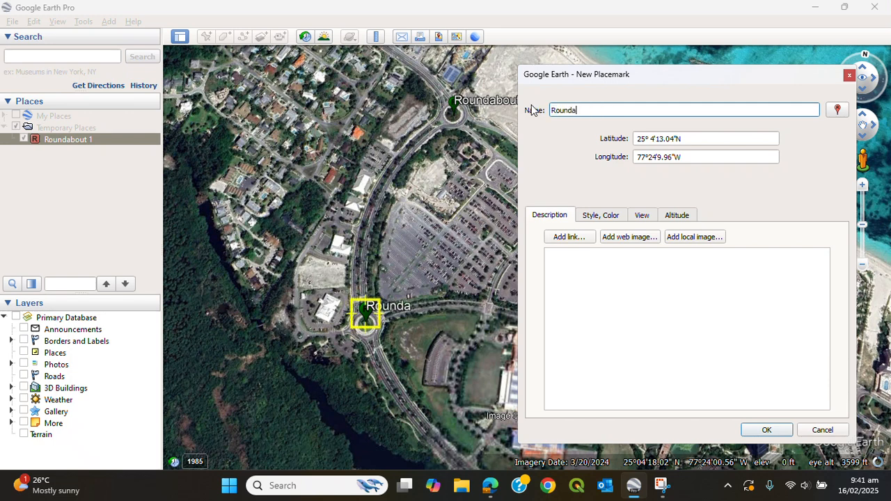
key("BackSpace")
type("A Bpiut")
key("Tab")
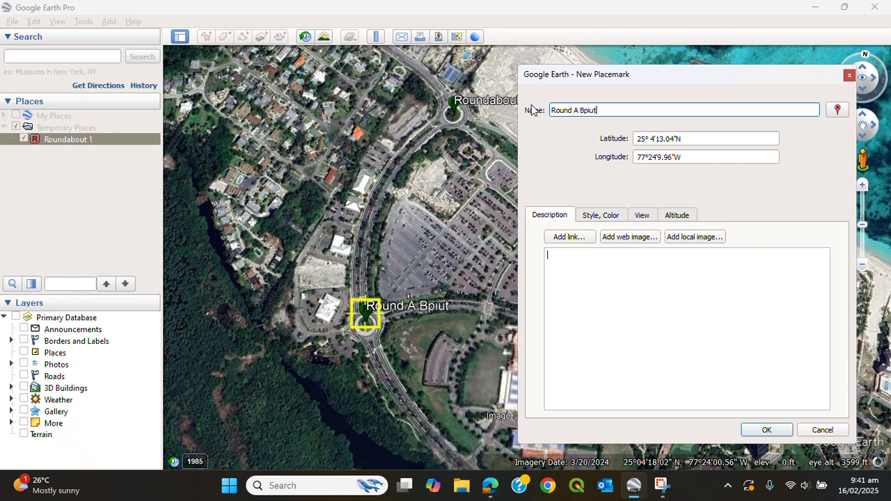
key("BackSpace")
key("BackSpace")
key("BackSpace")
key("BackSpace")
type("out")
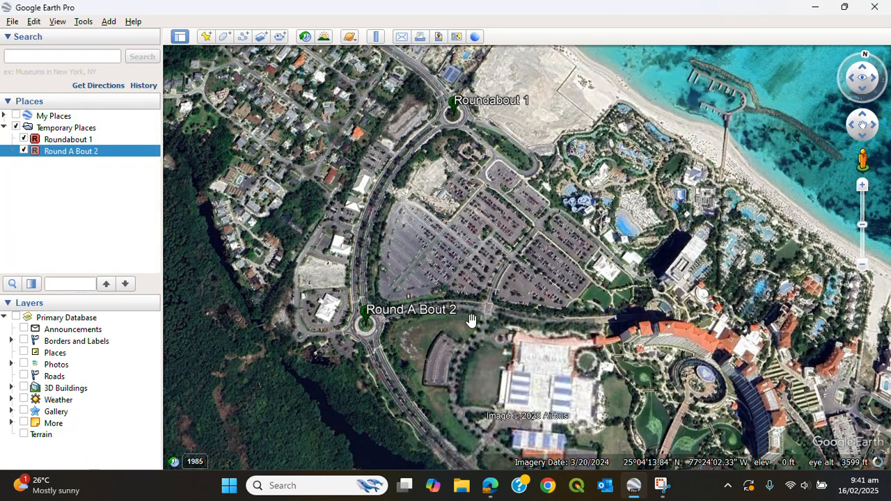
Add another new placemark near the resort's main building south of the parking lot.
left_click_drag(502, 351, 432, 222)
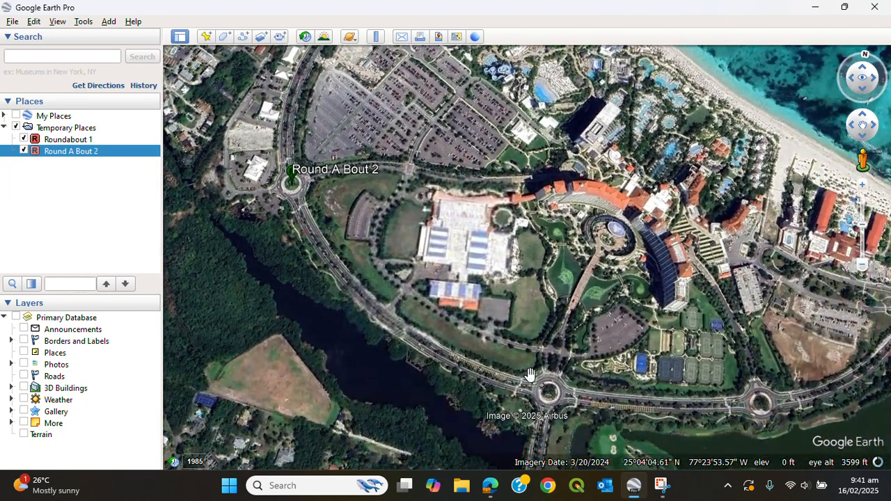
left_click(207, 37)
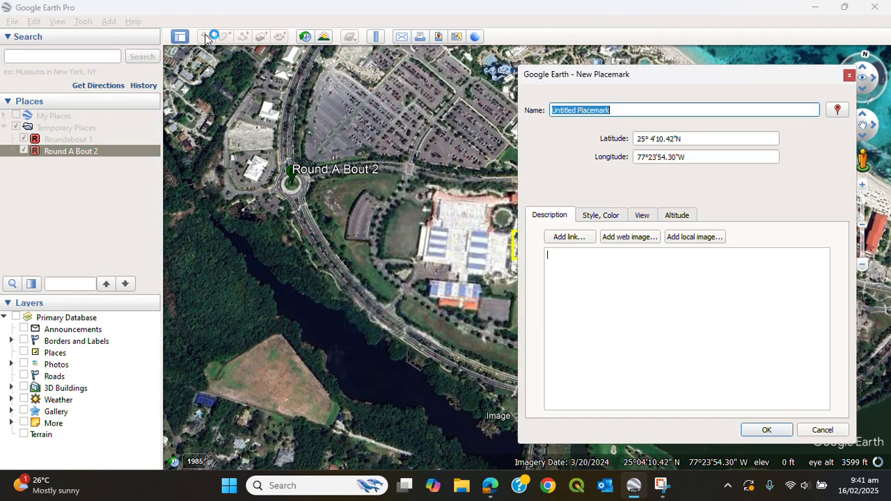
left_click_drag(682, 77, 314, 67)
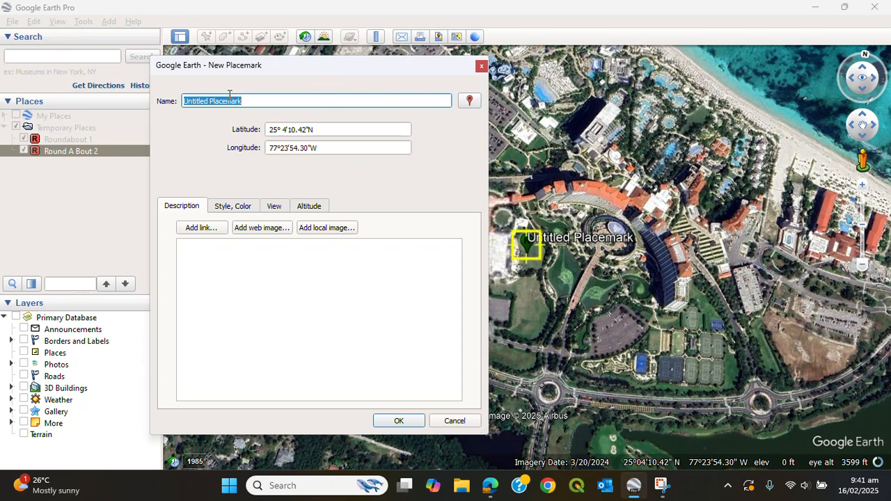
Name the placemark Roundabout 3 and save it.
type("Roun")
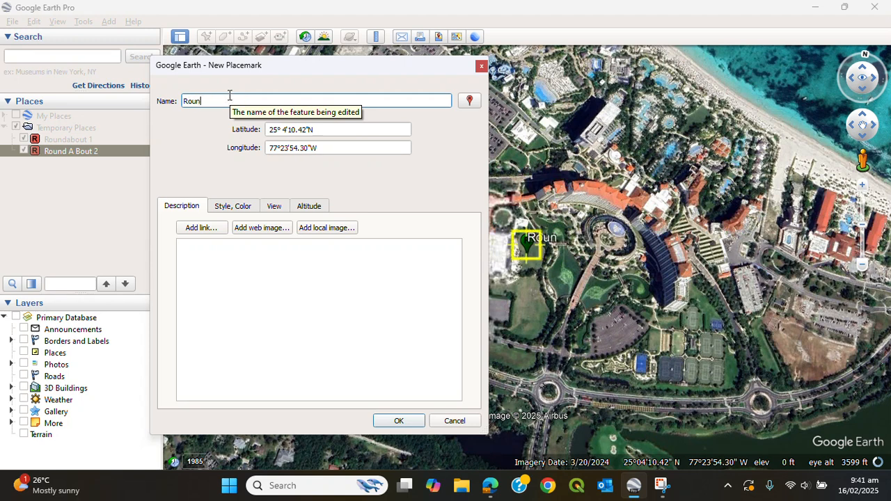
type("dabout")
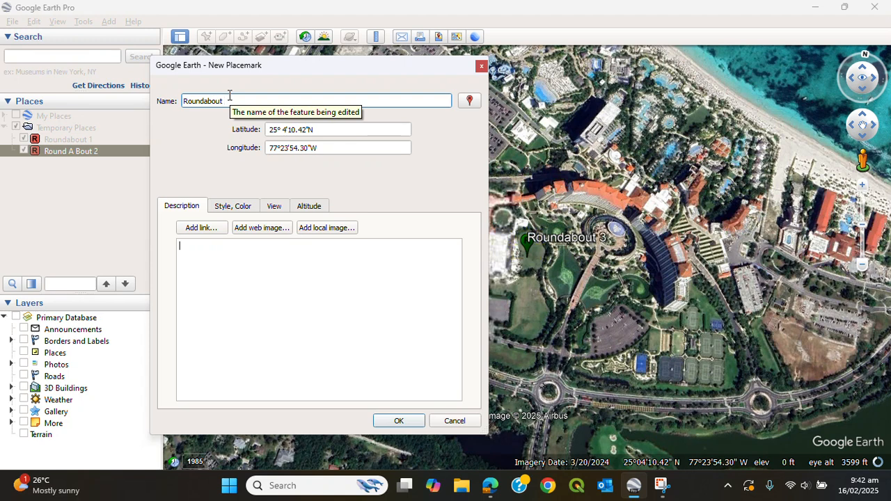
type(" 3")
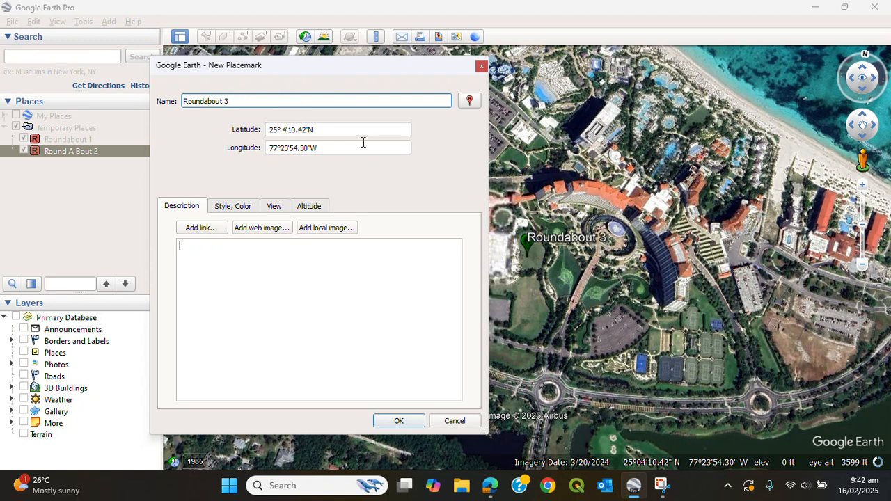
left_click(409, 421)
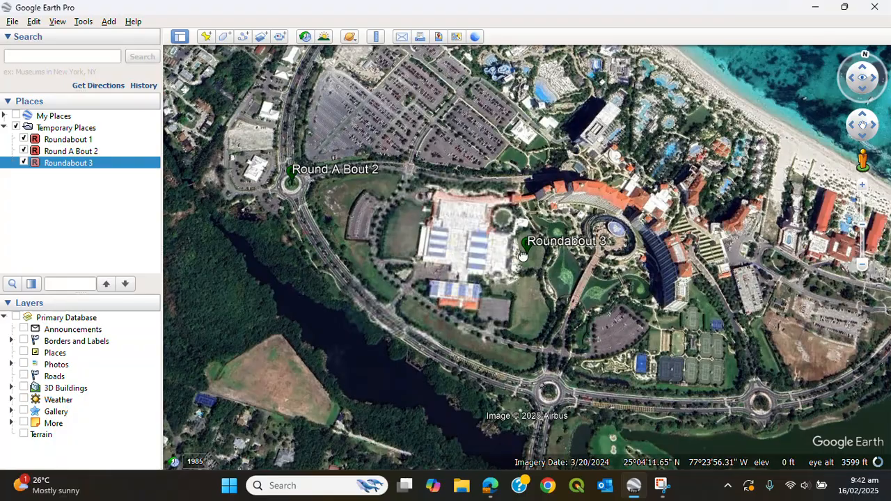
Open Roundabout 3's properties and move it onto the roundabout south of the resort's main building.
left_click_drag(547, 155, 509, 161)
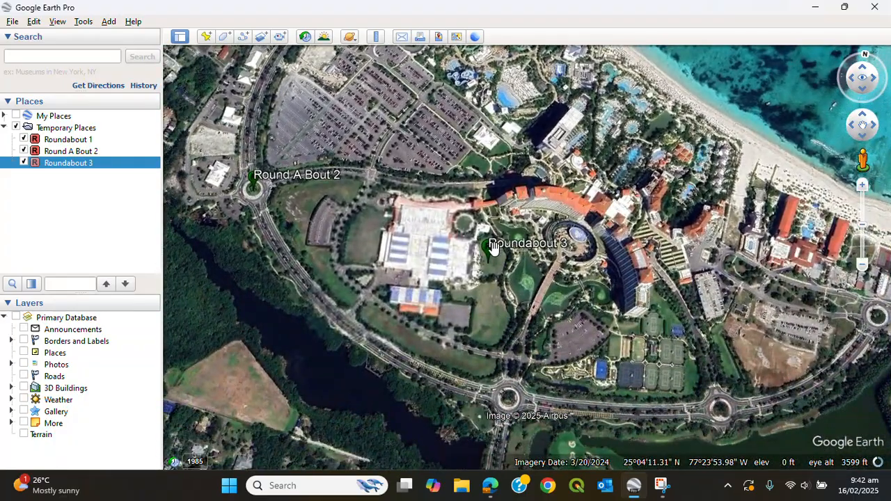
left_click_drag(494, 256, 454, 221)
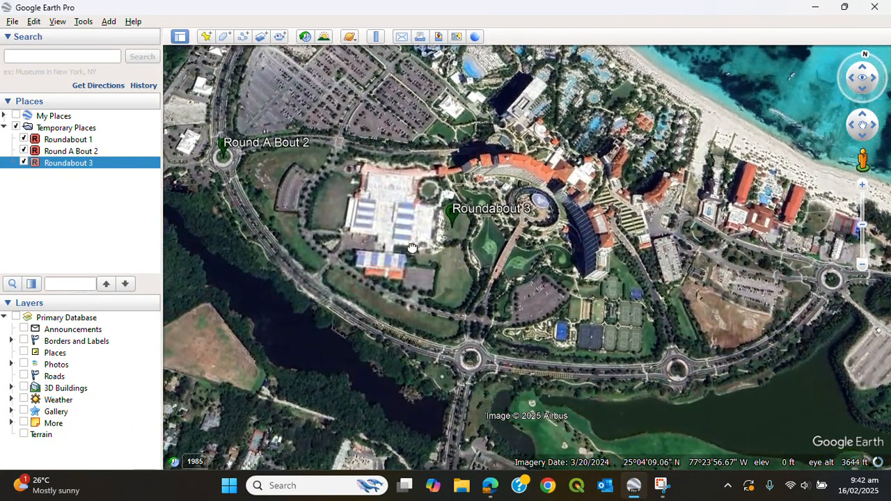
right_click(67, 165)
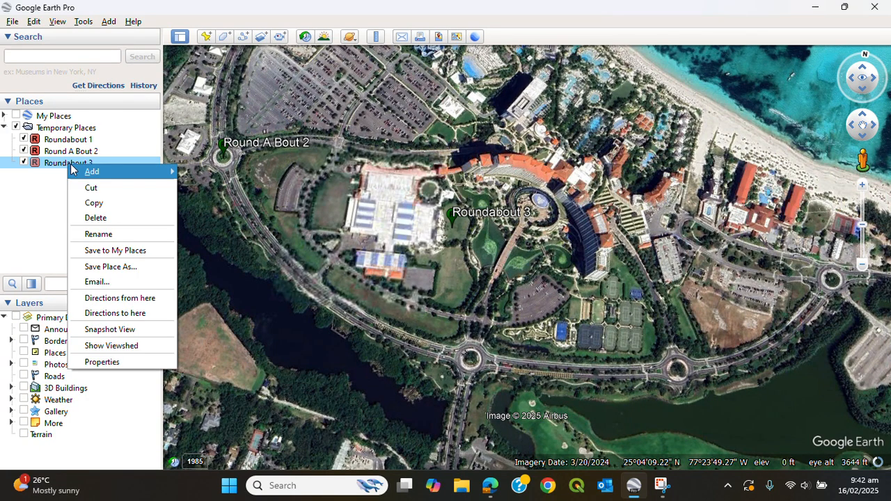
left_click(111, 362)
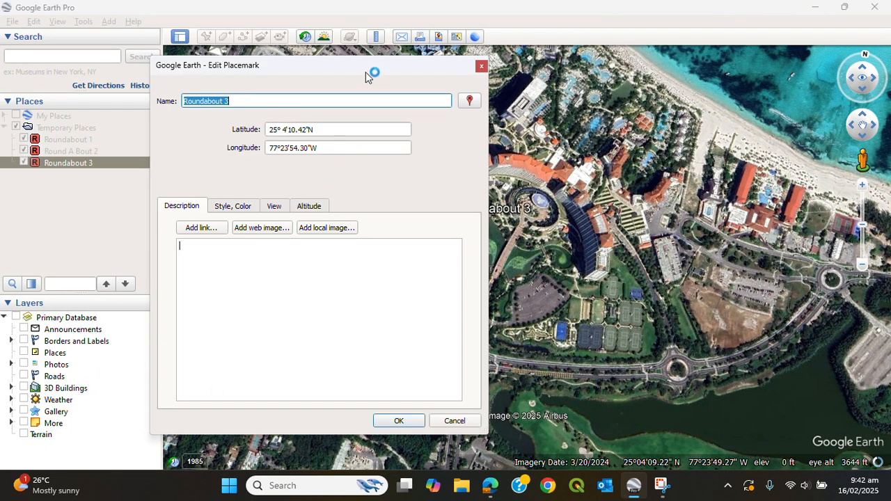
left_click_drag(365, 72, 831, 107)
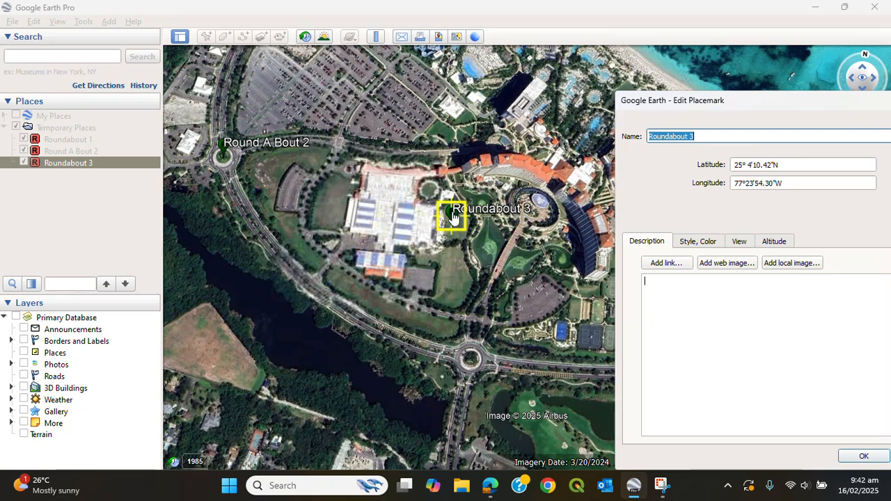
left_click_drag(453, 218, 473, 365)
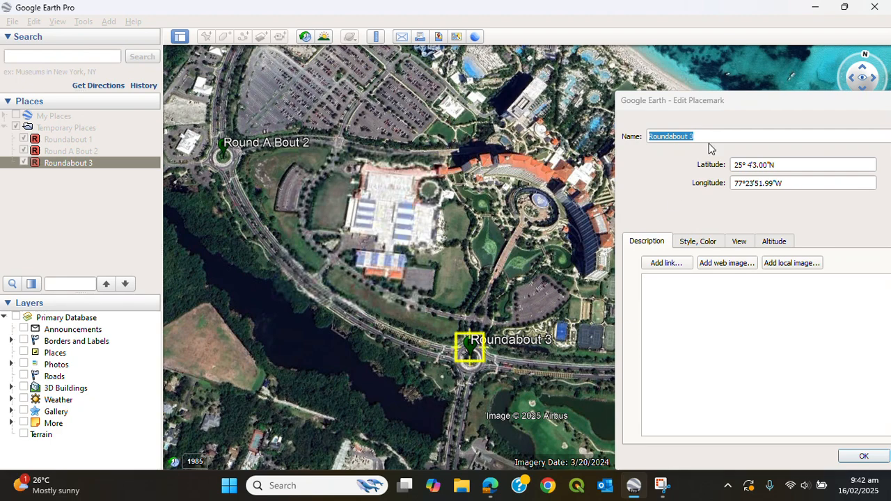
left_click_drag(756, 98, 192, 82)
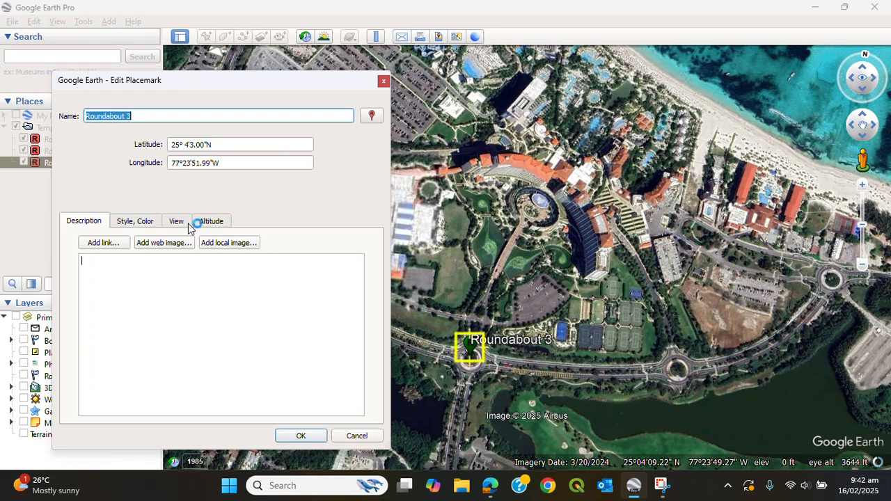
left_click(143, 223)
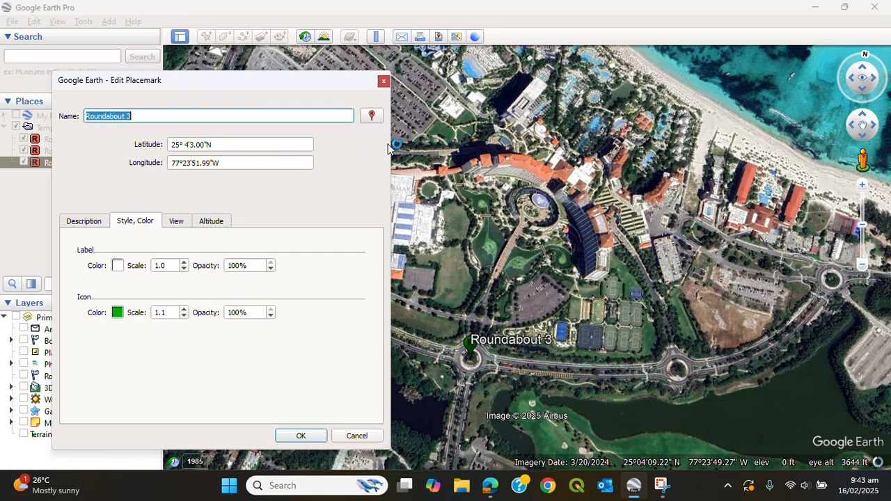
left_click(302, 437)
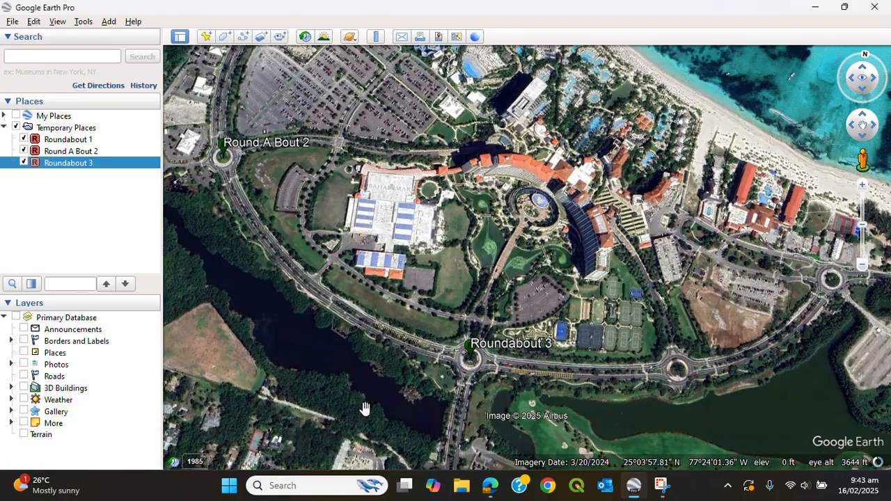
Show all three placemarks along the beach and open the map-making layout with title and legend.
left_click_drag(417, 253, 520, 326)
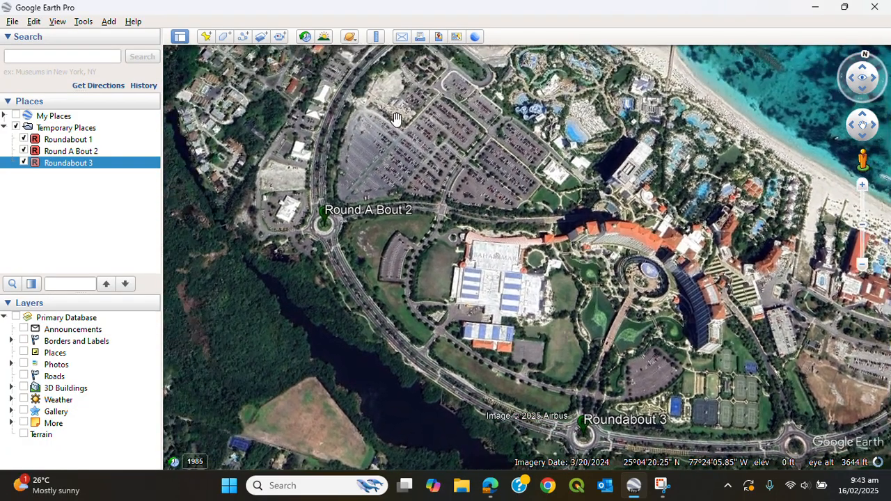
scroll(539, 228, "up", 3)
scroll(540, 229, "down", 5)
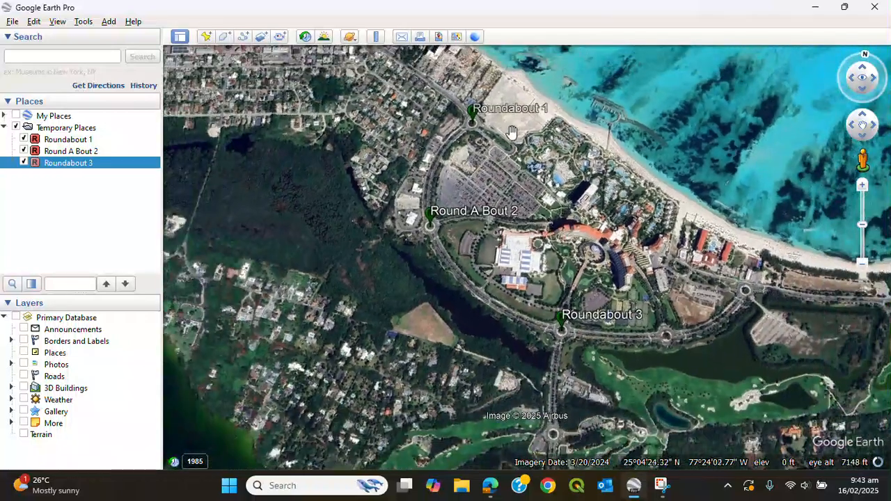
left_click_drag(590, 208, 395, 283)
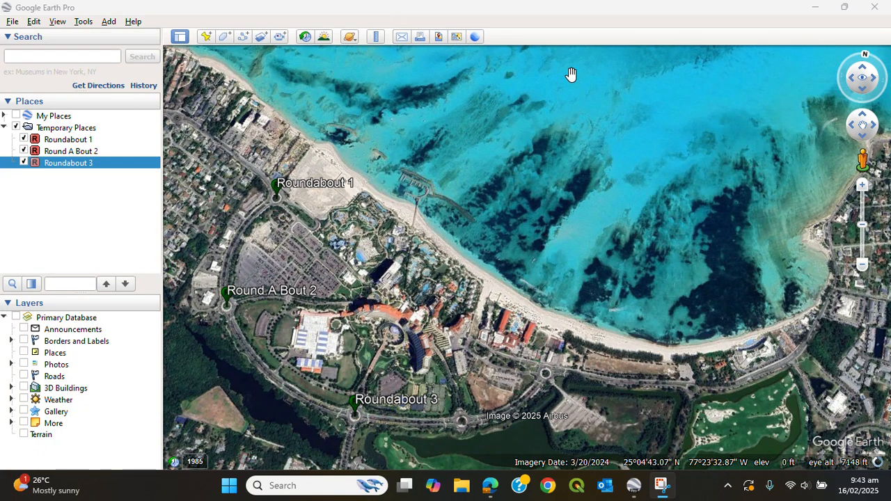
double_click(600, 21)
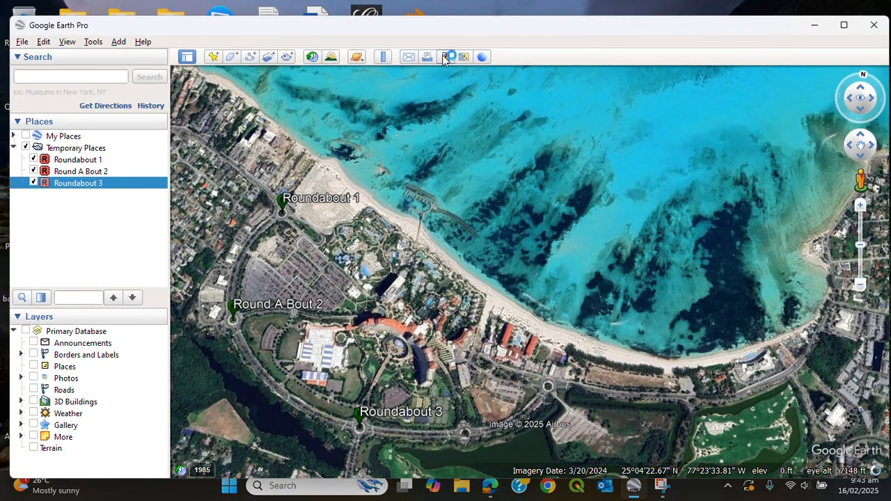
left_click(447, 58)
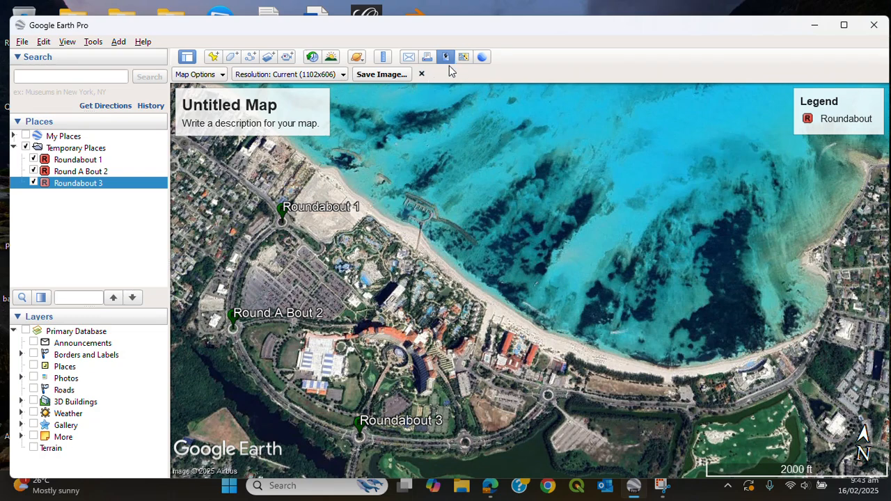
Refresh the map legend from a view zoomed in on the Round A Bout 2 roundabout.
mouse_move(818, 125)
left_click(836, 117)
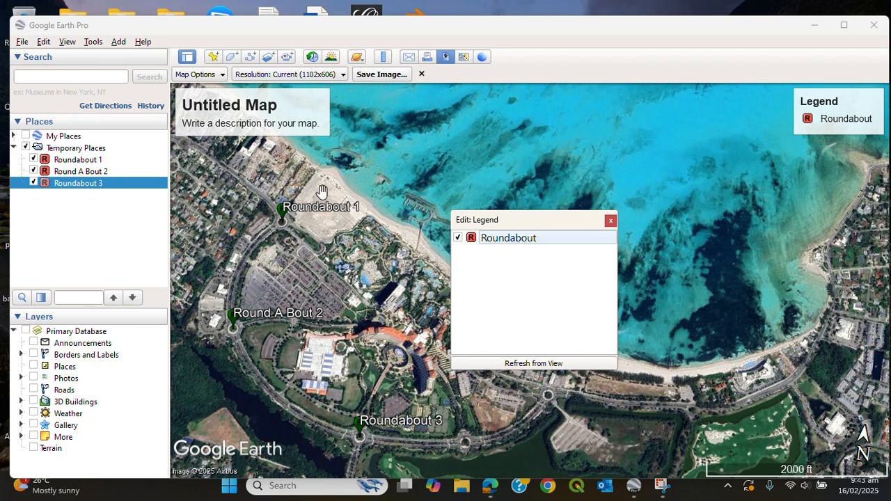
left_click(540, 364)
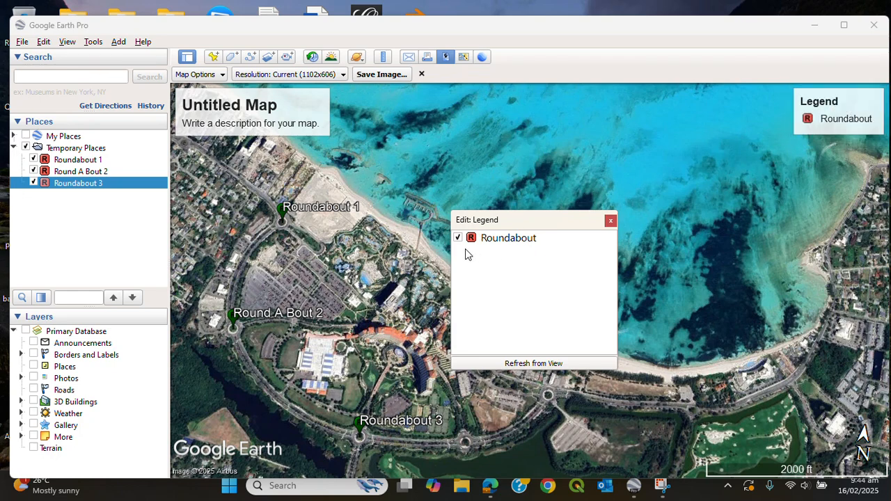
left_click(529, 362)
left_click(610, 221)
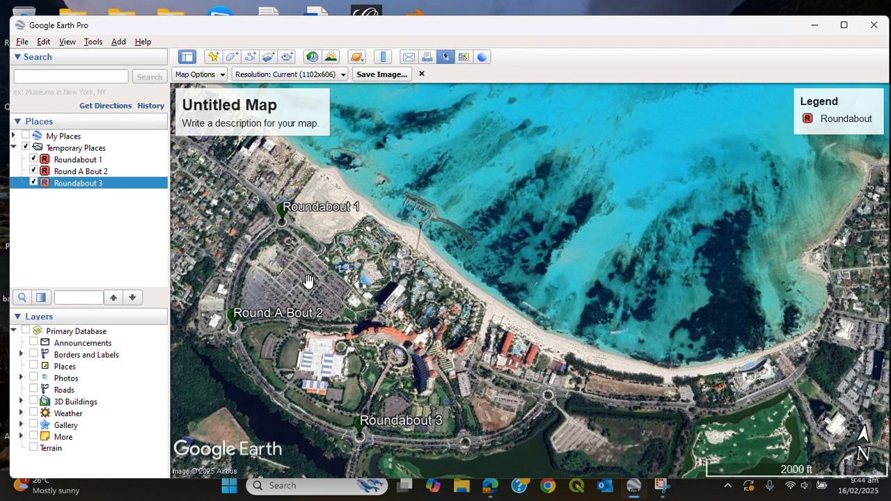
scroll(284, 312, "up", 3)
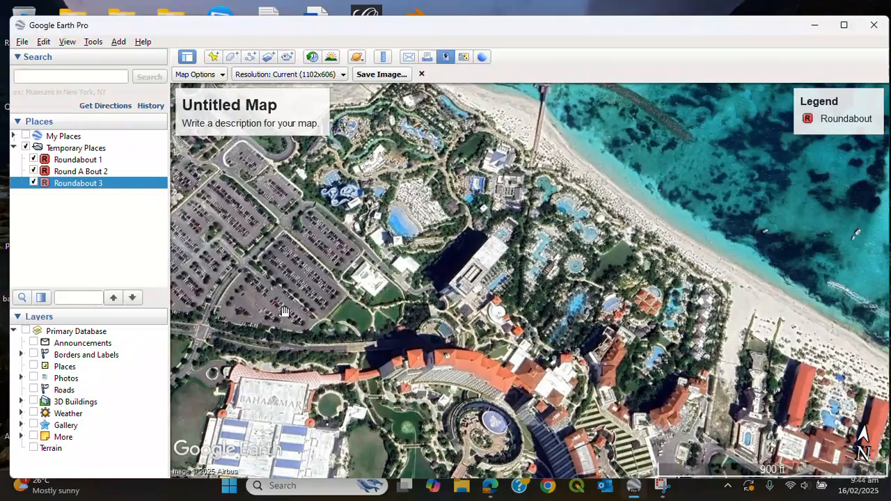
left_click_drag(284, 312, 628, 299)
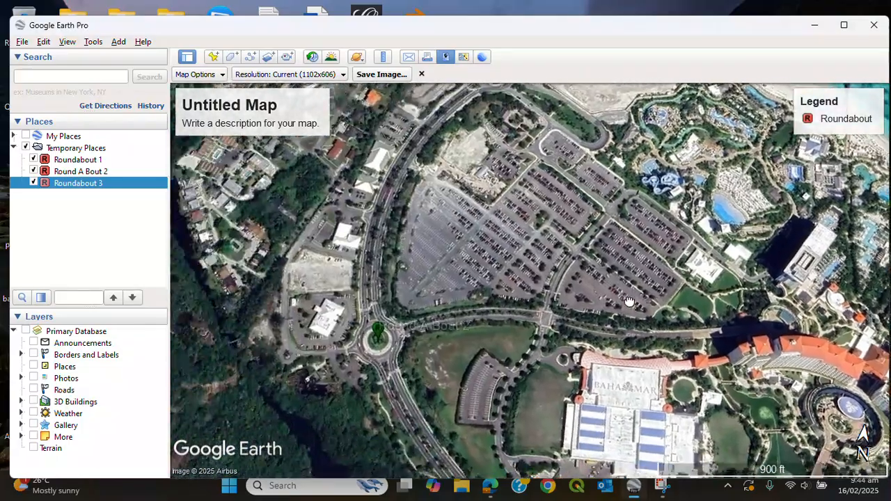
scroll(628, 300, "up", 3)
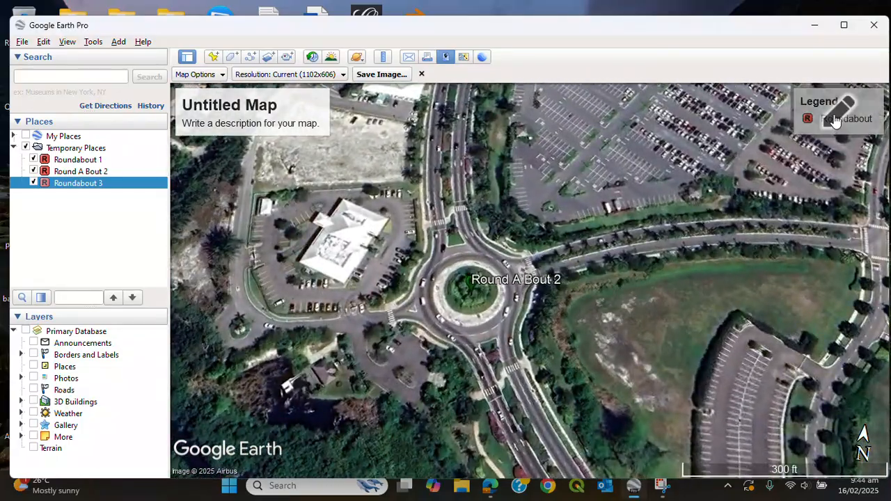
left_click(835, 120)
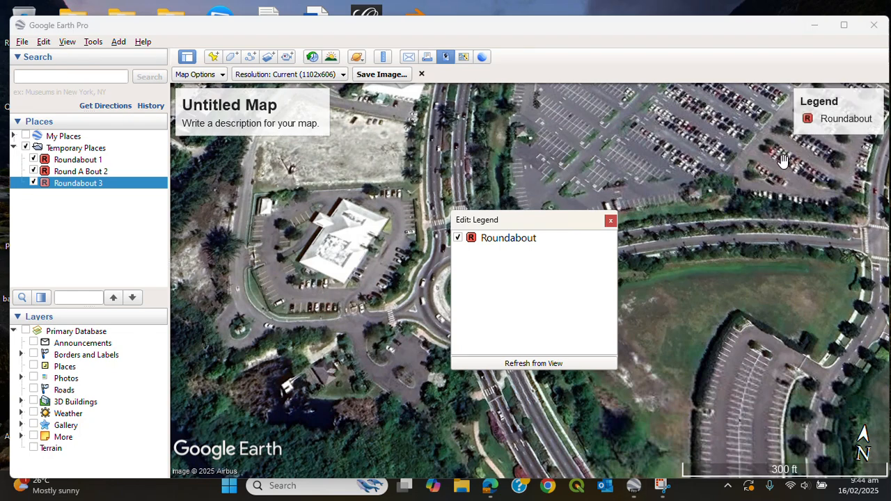
left_click(536, 365)
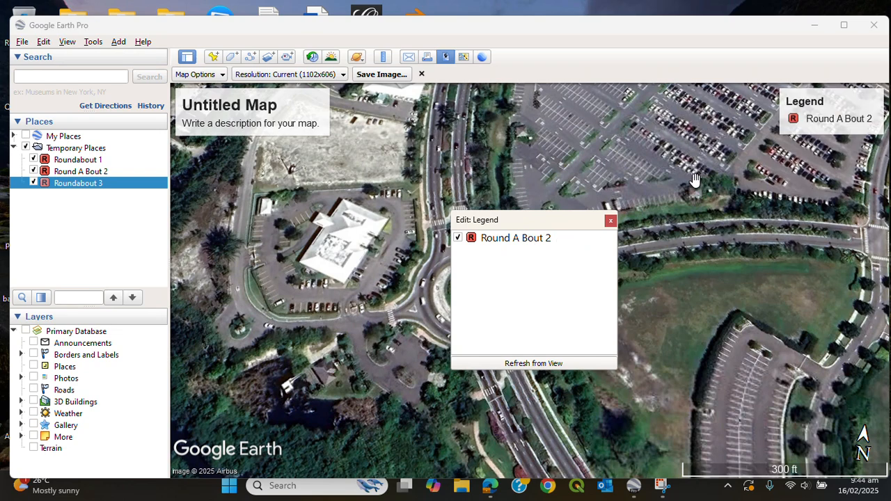
Refresh the map legend from a wider view showing both Round A Bout 2 and Roundabout 3 beside the resort.
left_click(610, 220)
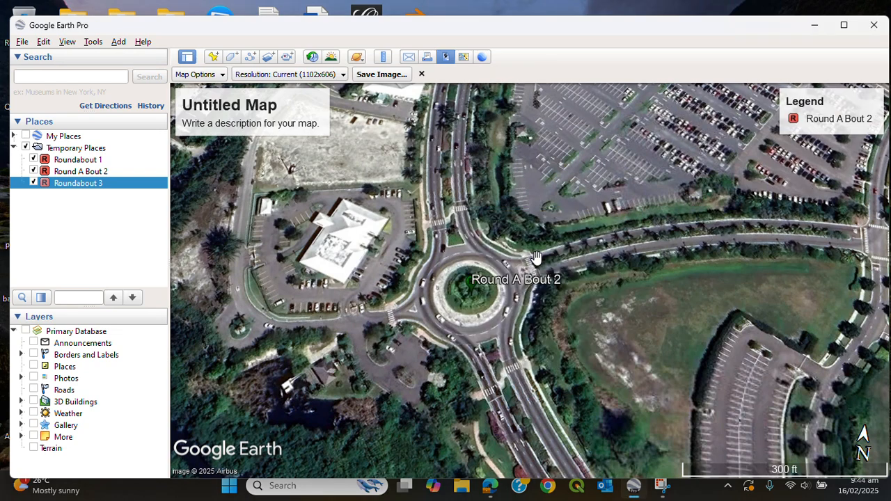
scroll(536, 258, "up", 1)
left_click_drag(655, 366, 529, 201)
left_click_drag(655, 313, 623, 289)
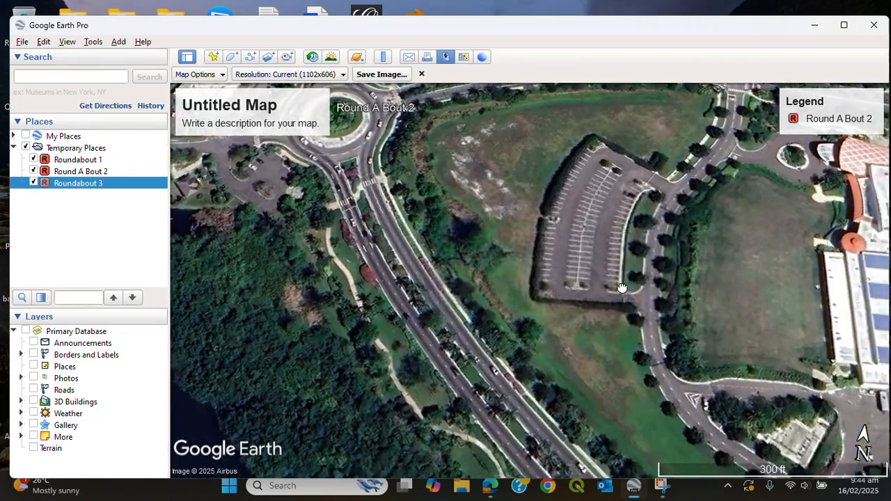
scroll(639, 280, "up", 1)
scroll(640, 282, "down", 3)
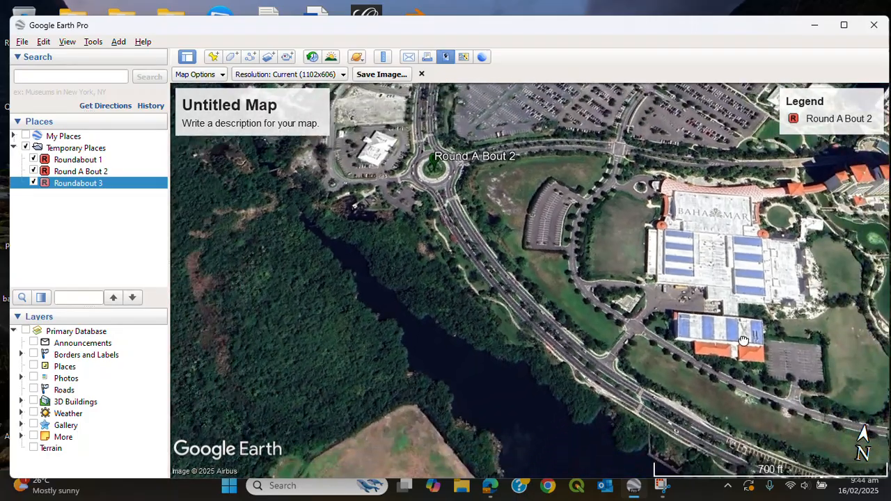
left_click_drag(744, 341, 644, 285)
scroll(644, 284, "down", 3)
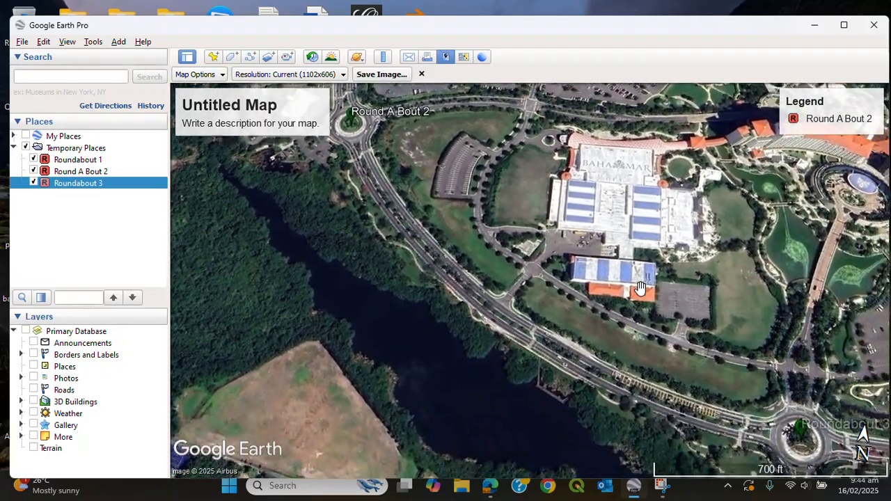
left_click_drag(750, 318, 630, 297)
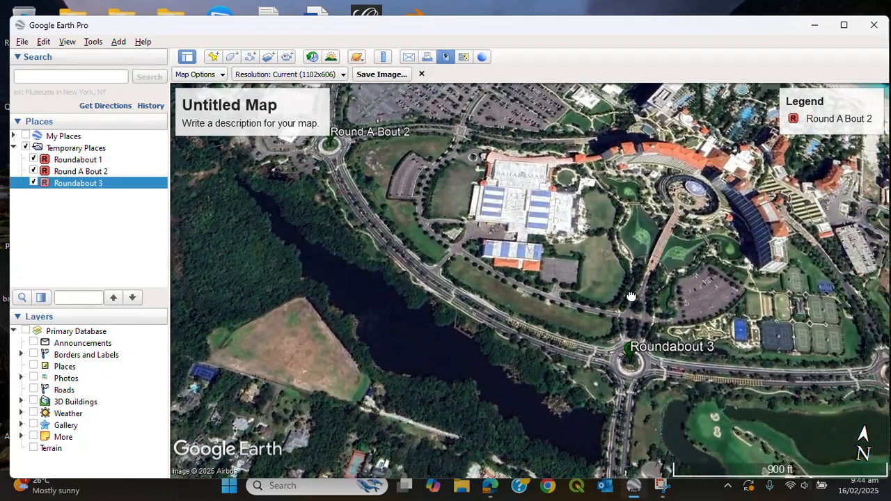
left_click(832, 115)
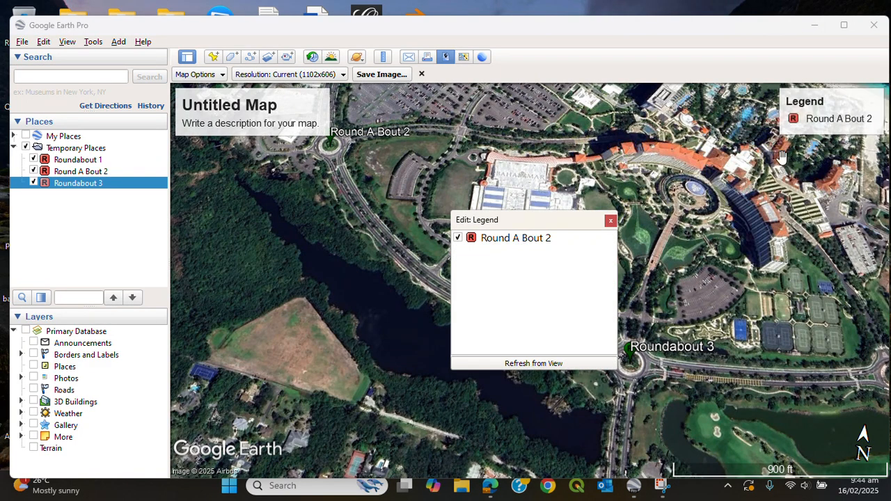
left_click(564, 363)
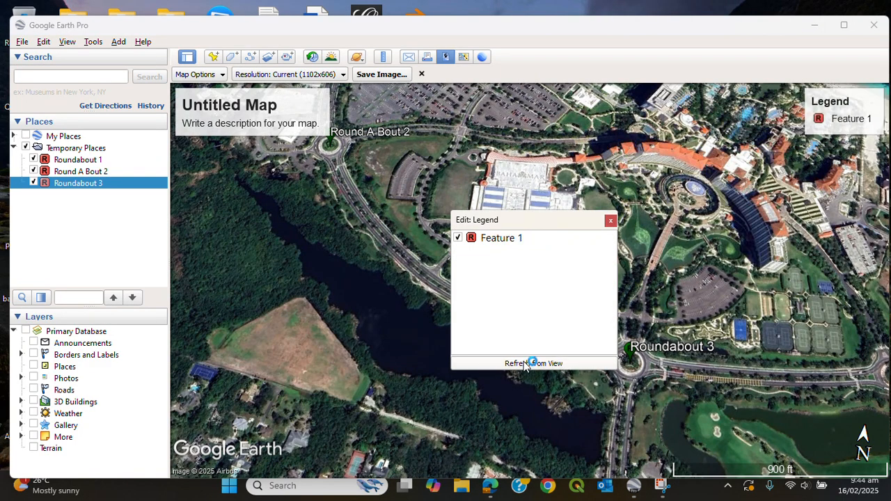
Rename the legend entry to Roundabouts.
left_click_drag(354, 231, 408, 227)
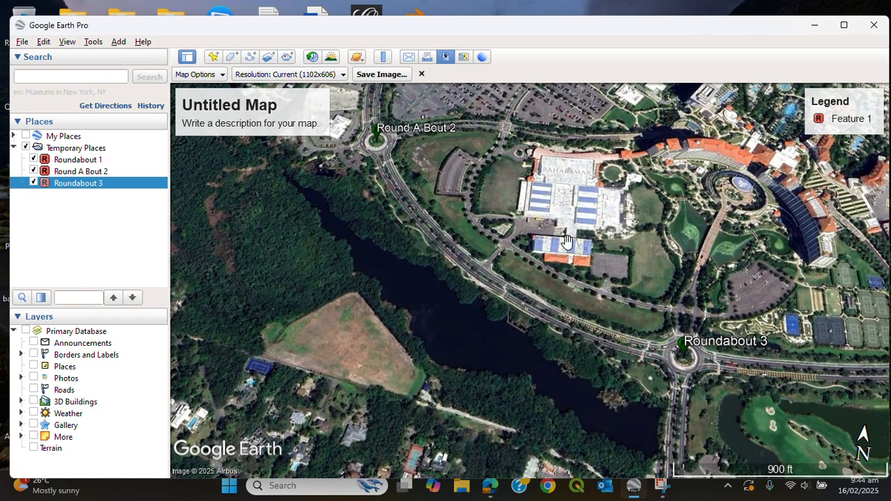
mouse_move(595, 312)
left_mouse_down()
mouse_move(652, 364)
mouse_move(559, 337)
left_mouse_up()
left_click(843, 116)
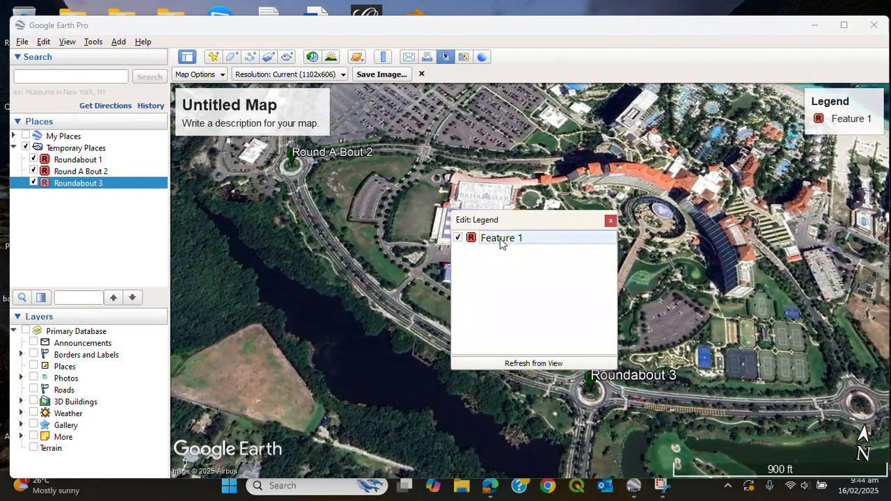
double_click(503, 238)
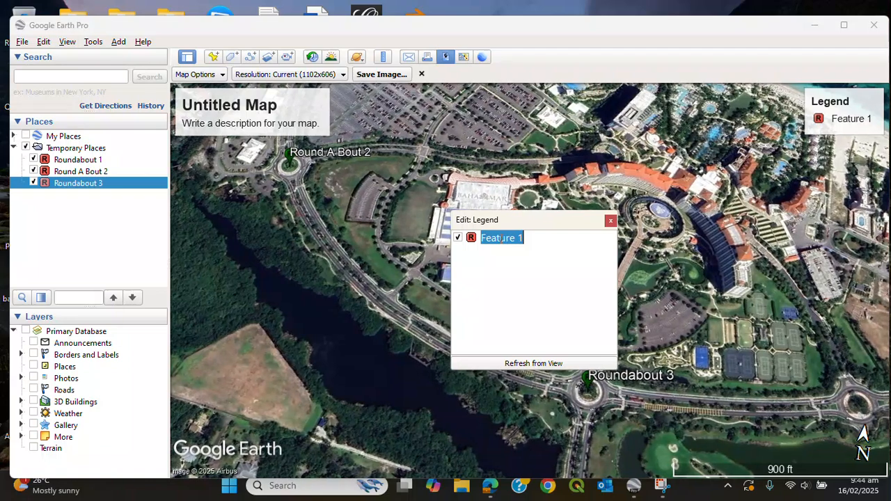
type("Ro")
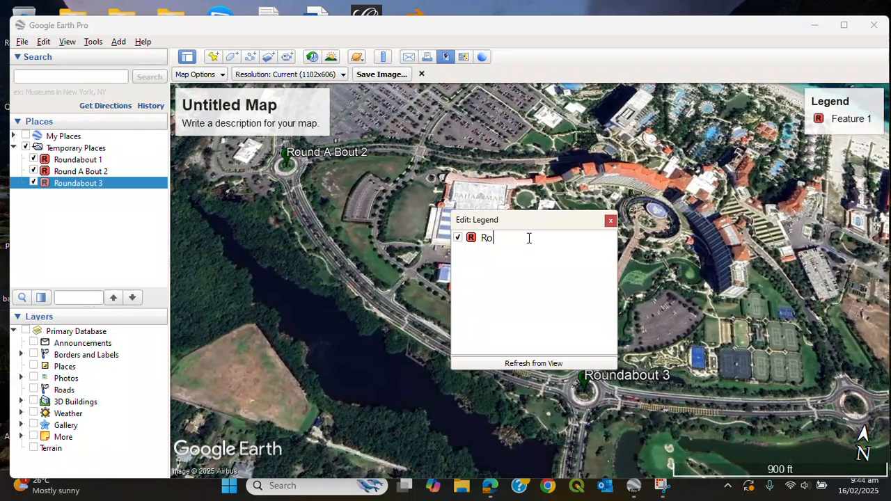
type("undabouts")
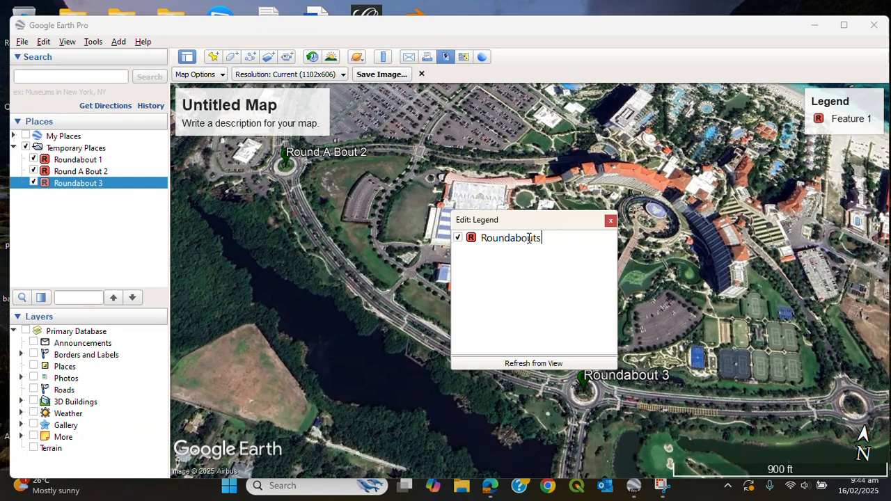
left_click(611, 222)
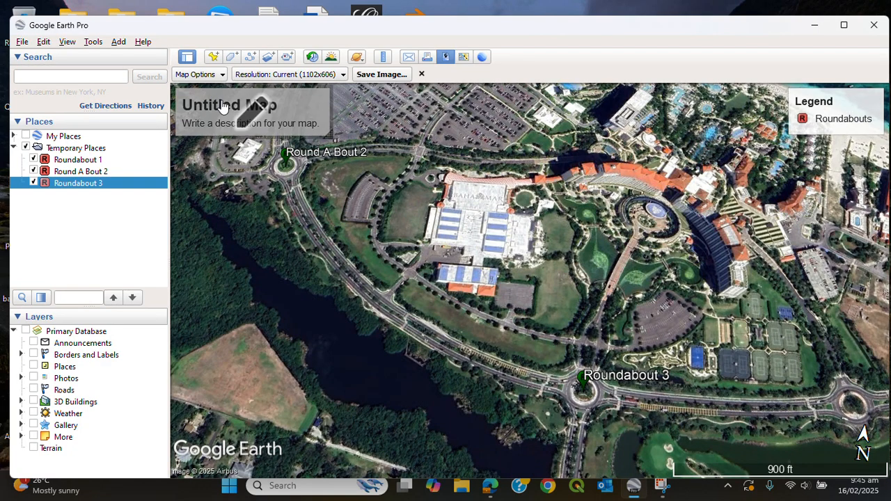
Set the map title to Roundabout map and its description to cool roundabouts.
left_click(333, 154)
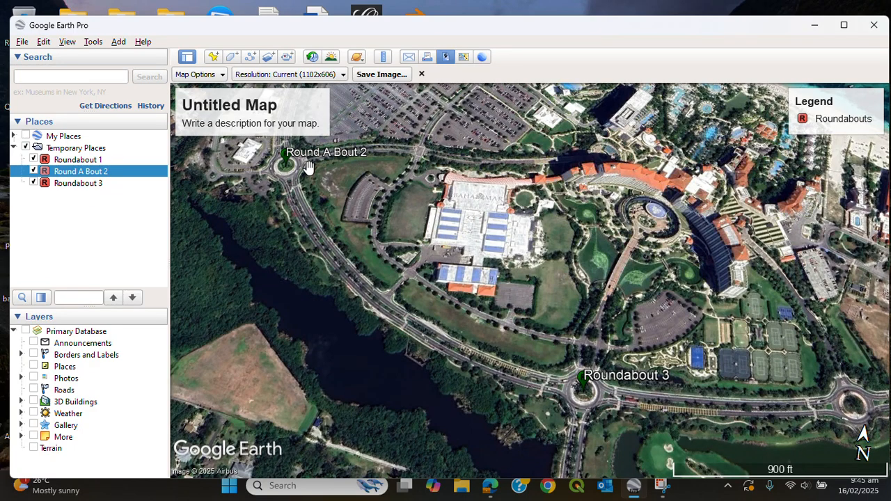
left_click(386, 77)
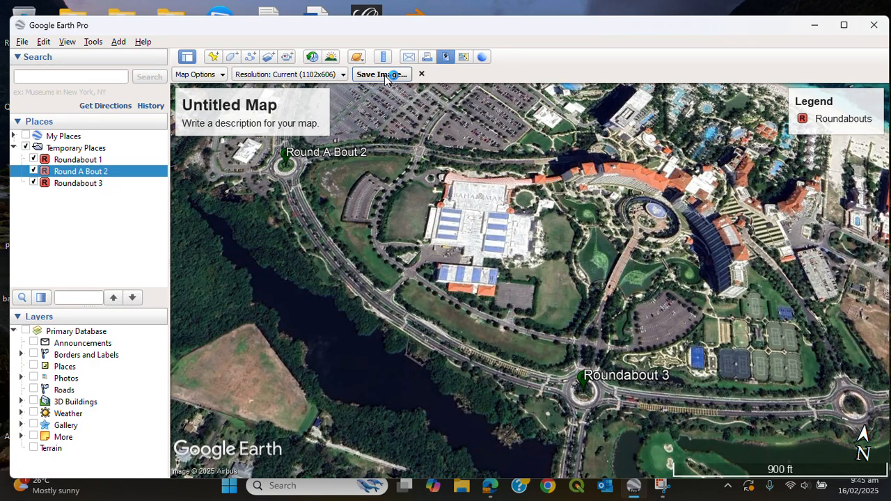
left_click(224, 106)
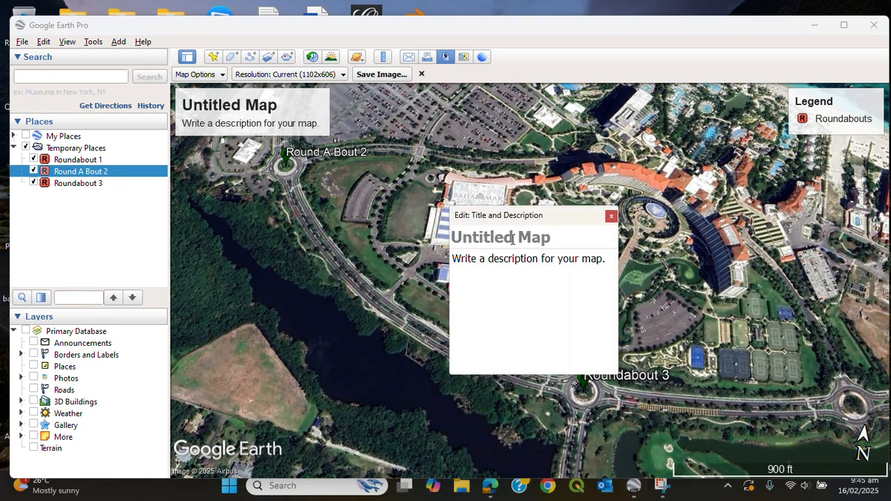
type("round")
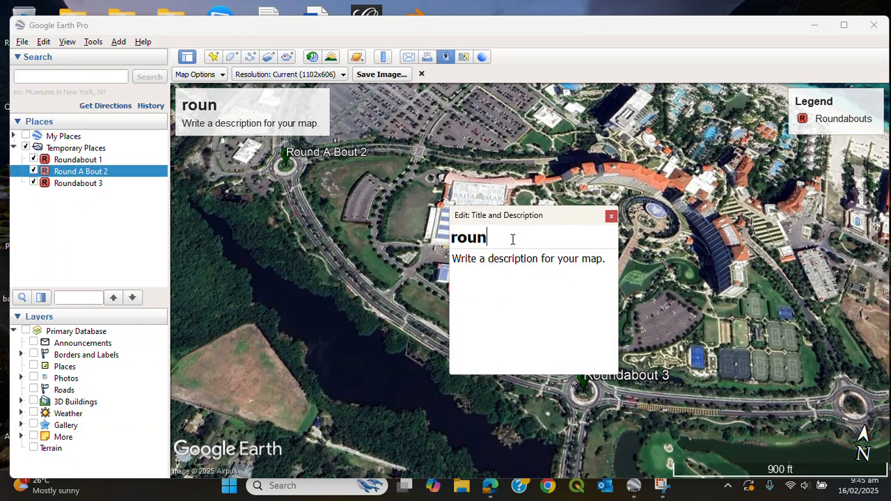
key("BackSpace")
key("BackSpace")
key("BackSpace")
key("BackSpace")
type("Ro")
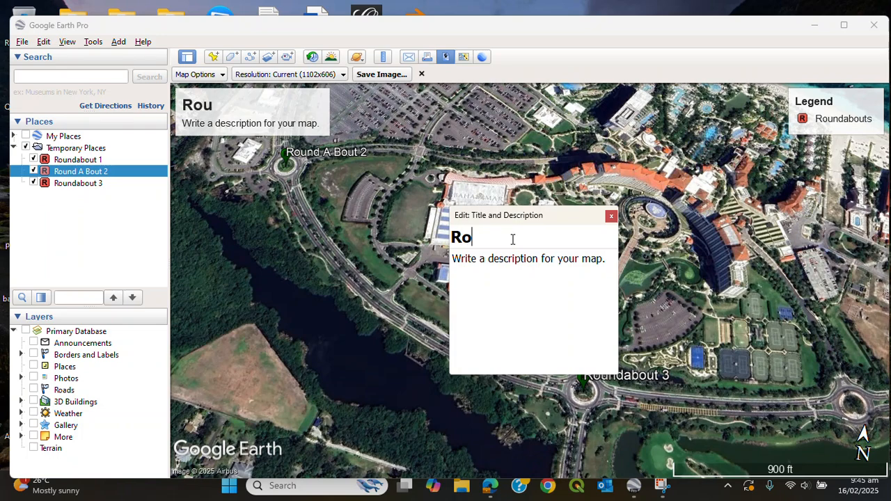
type("undabout")
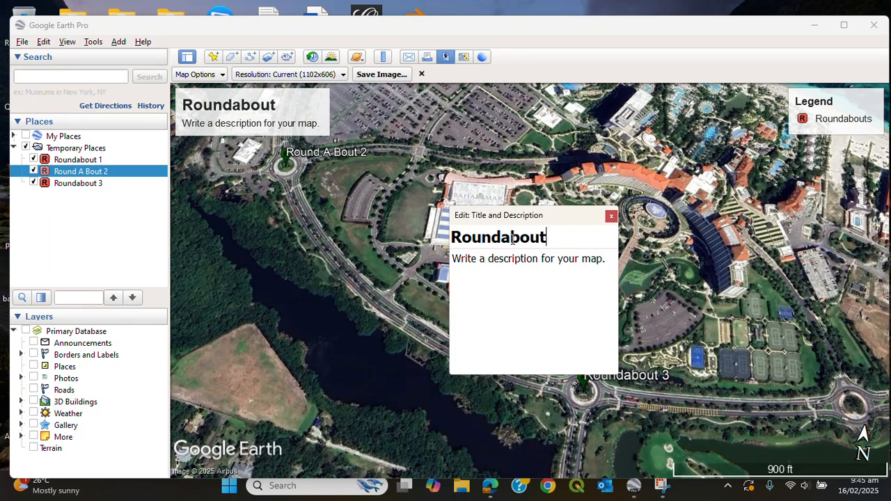
type(" mp")
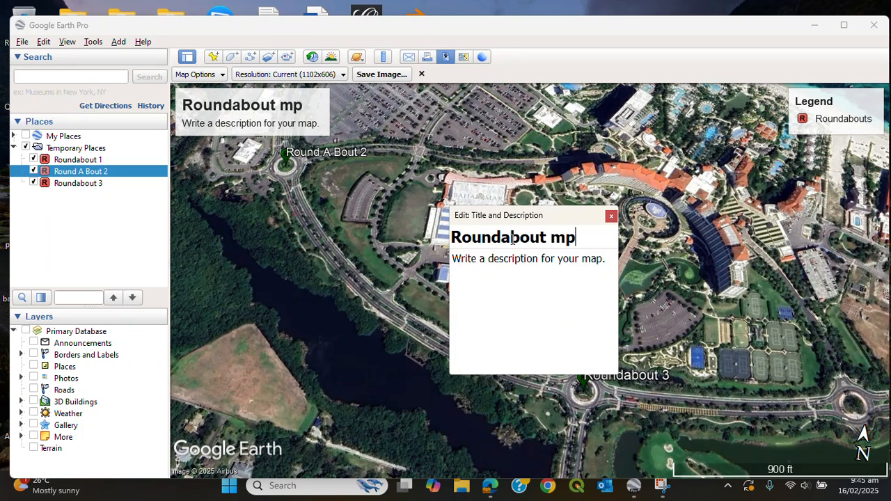
key("Num_Lock")
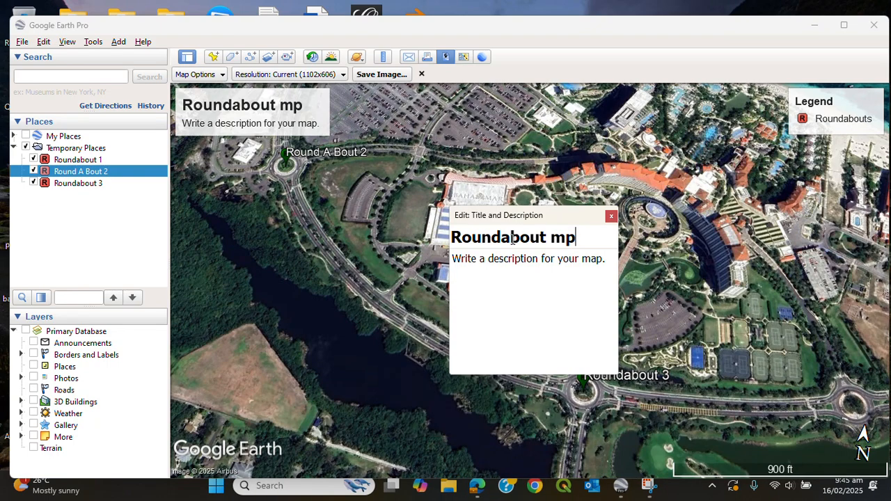
key("Num_Lock")
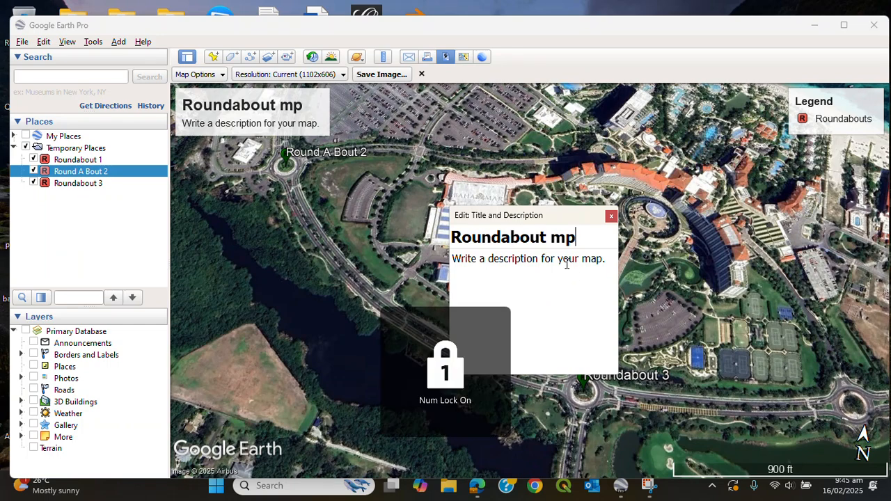
key("BackSpace")
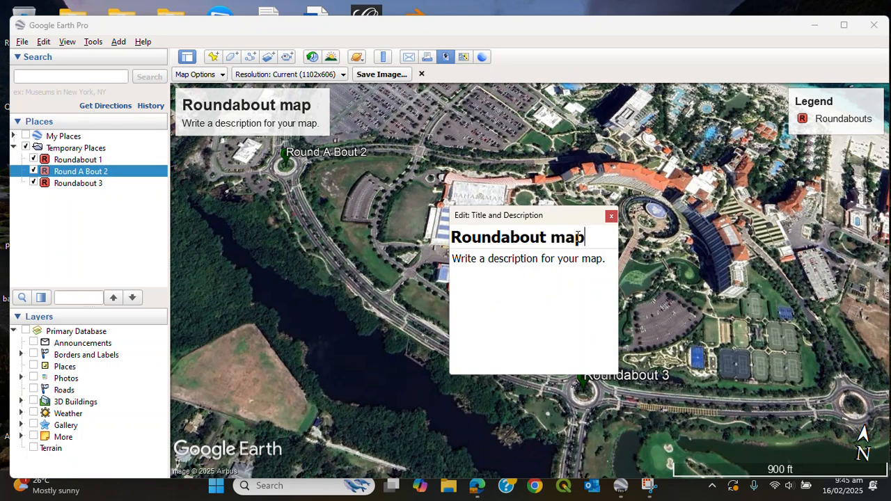
left_click(522, 264)
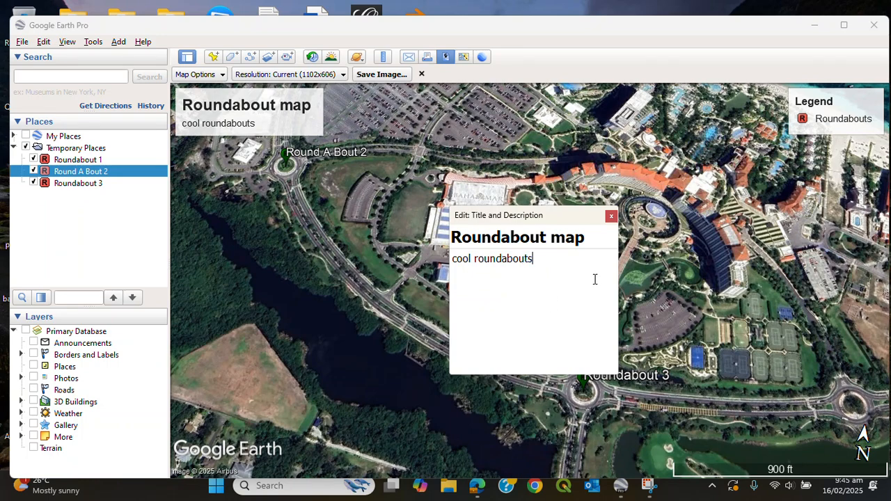
left_click(610, 216)
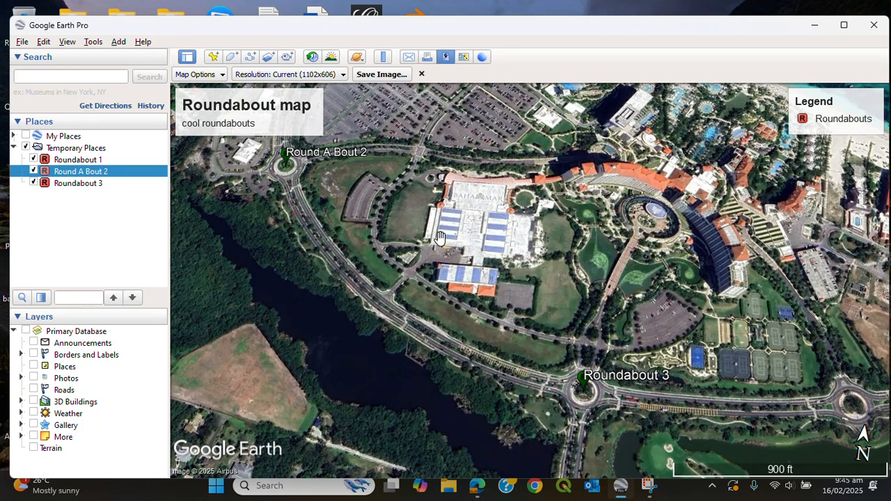
left_click(381, 74)
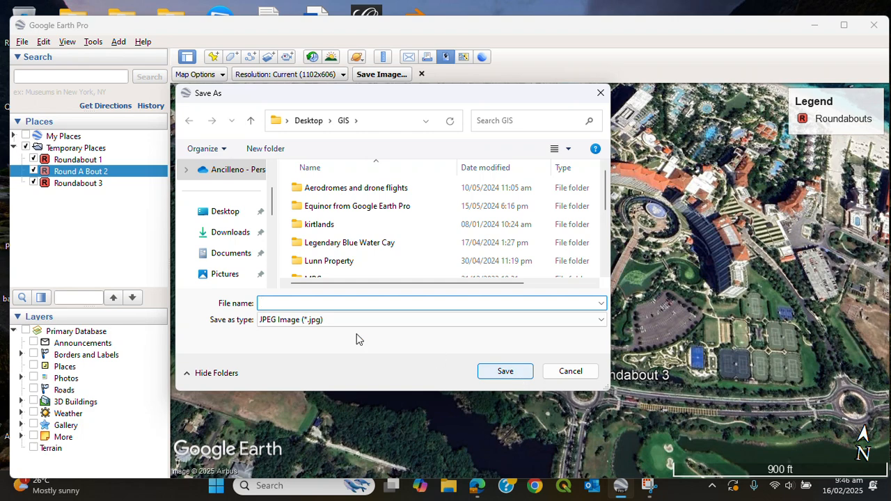
scroll(229, 241, "up", 2)
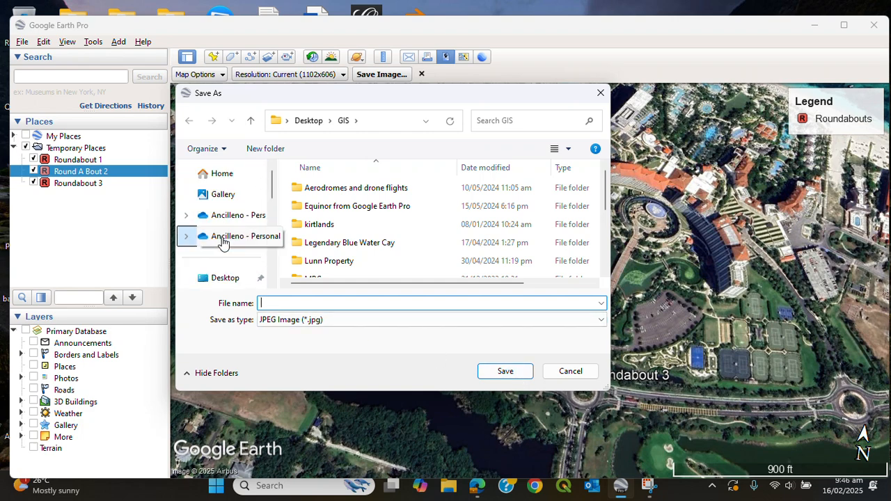
scroll(223, 242, "down", 6)
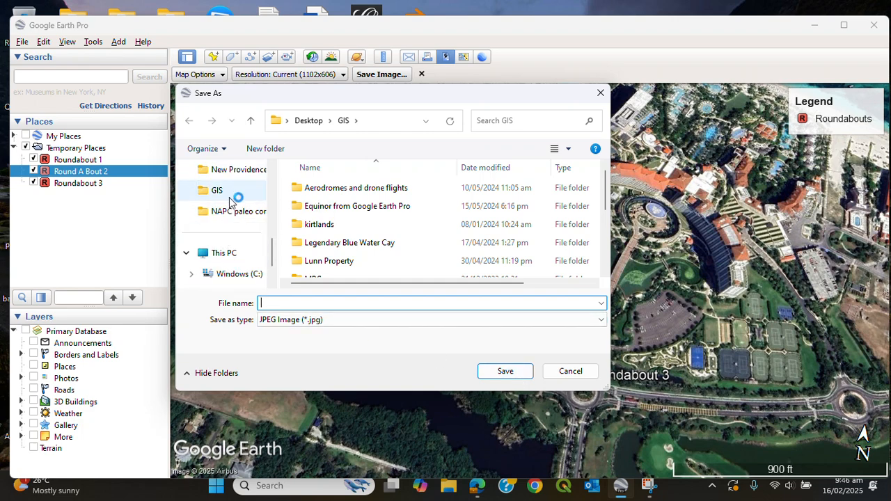
left_click(228, 194)
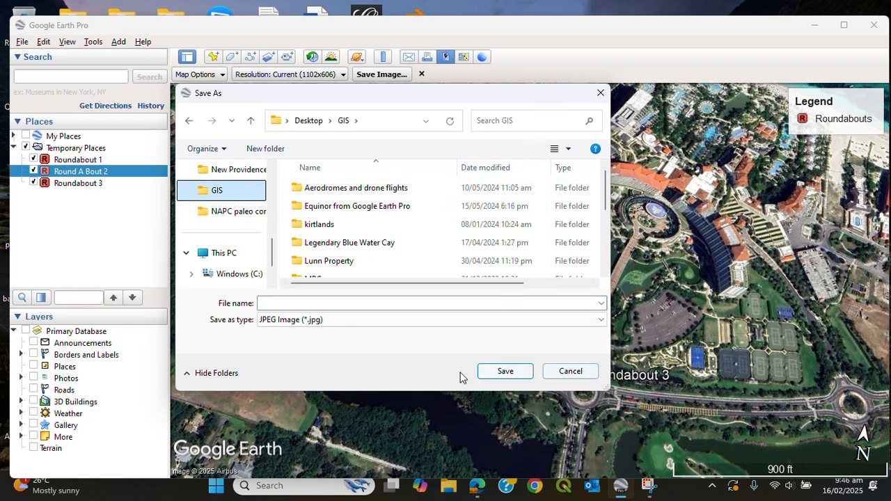
left_click(569, 373)
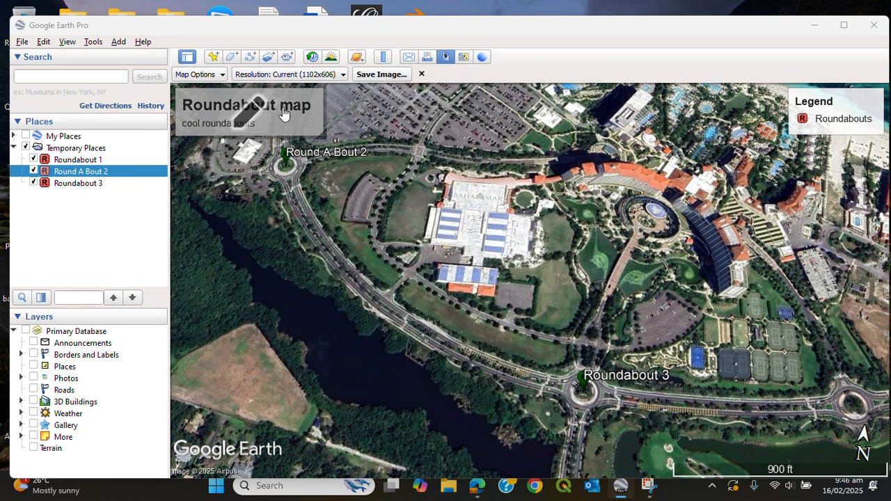
Close the map layout and pan north to show Round A Bout 2 and Roundabout 1 by the beach.
left_click(463, 58)
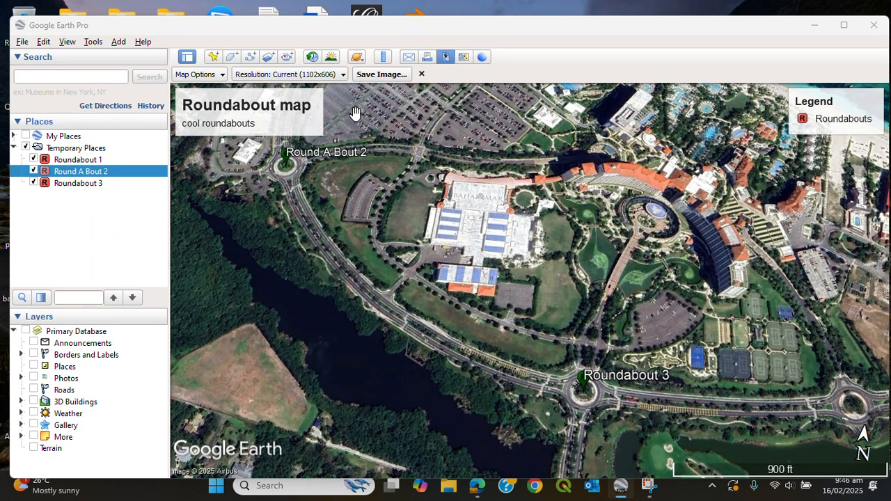
left_click(421, 75)
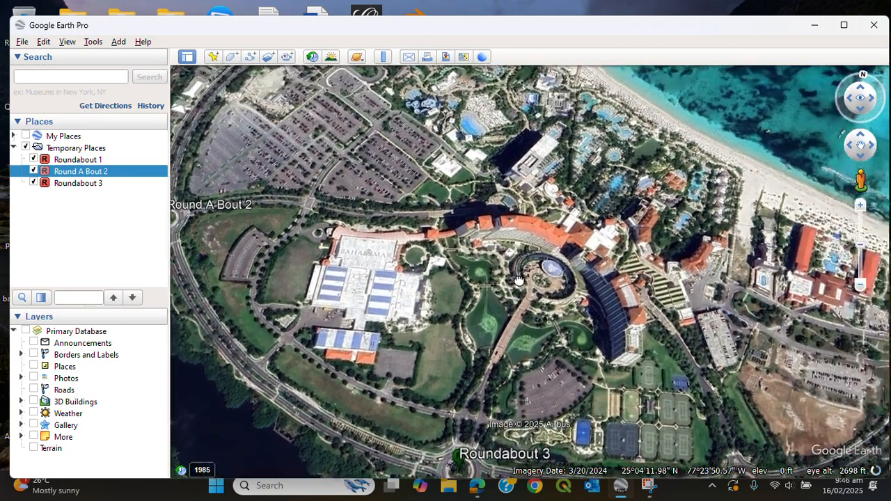
left_click_drag(519, 280, 695, 285)
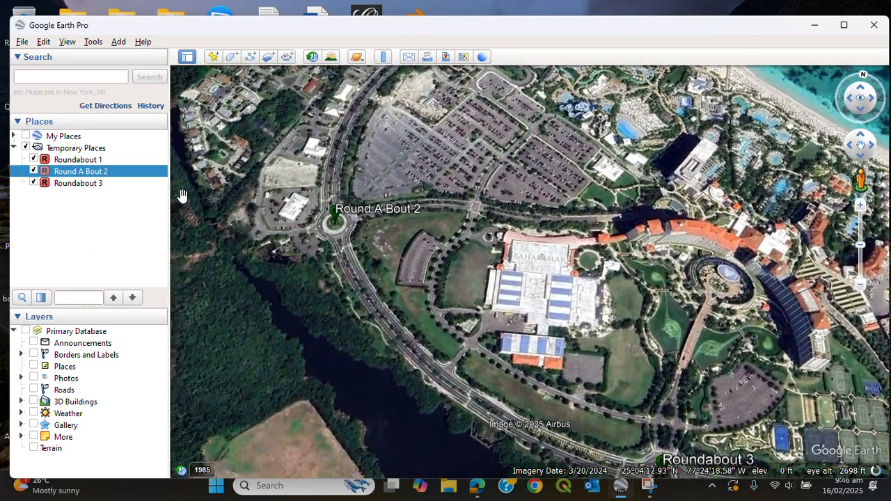
left_click(90, 173)
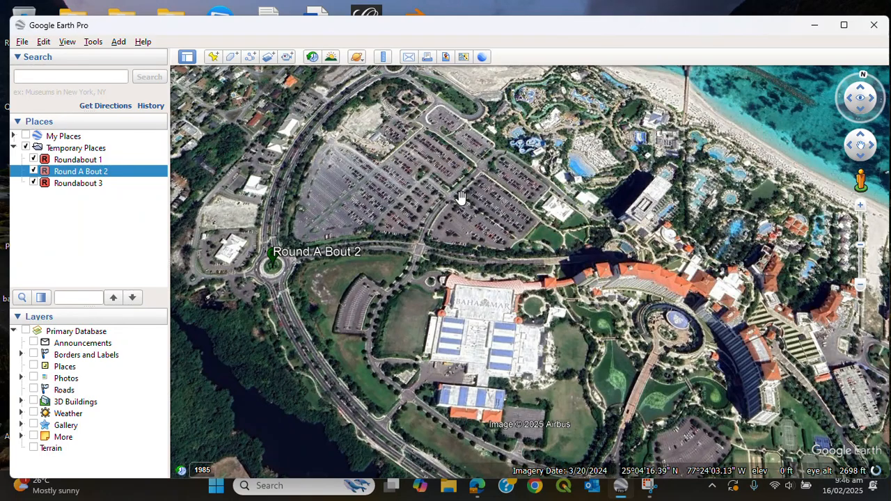
left_click_drag(506, 186, 500, 259)
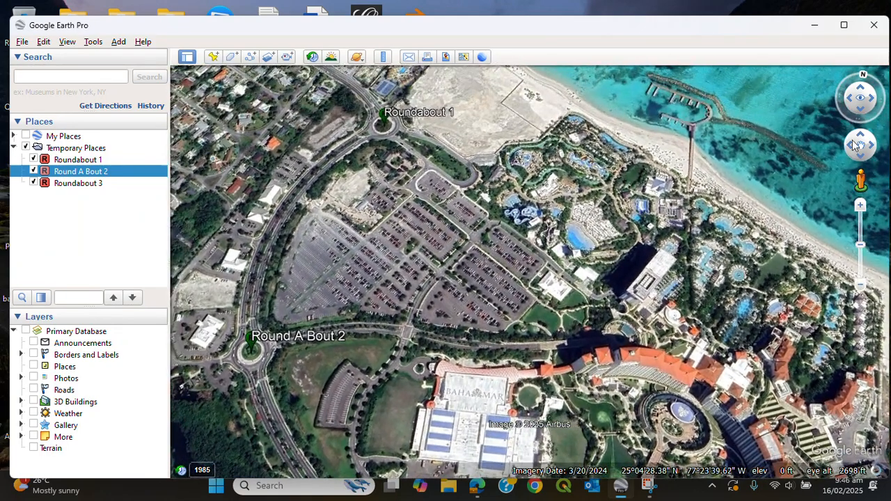